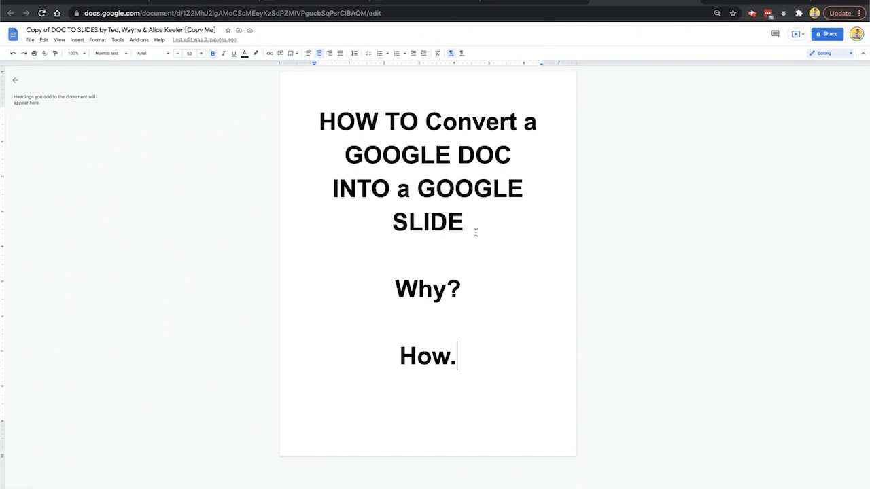
- Highlight the title, Why? and How. lines one by one to point them out
{"action": "left_click_drag", "start_coordinate": [322, 121], "coordinate": [492, 221]}
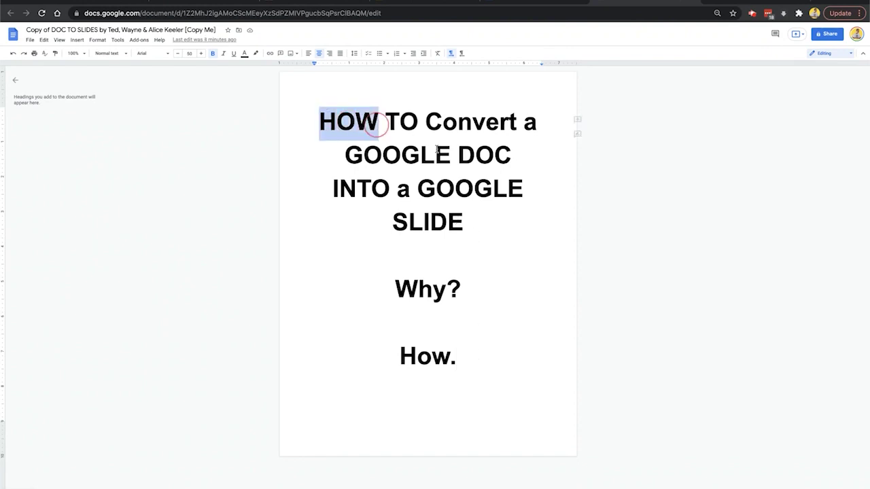
{"action": "left_click", "coordinate": [491, 220]}
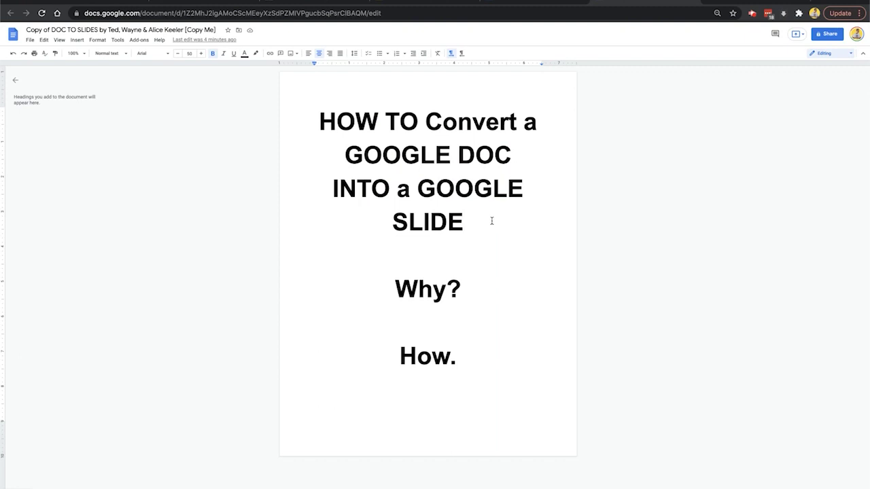
{"action": "left_click_drag", "start_coordinate": [464, 289], "coordinate": [394, 291]}
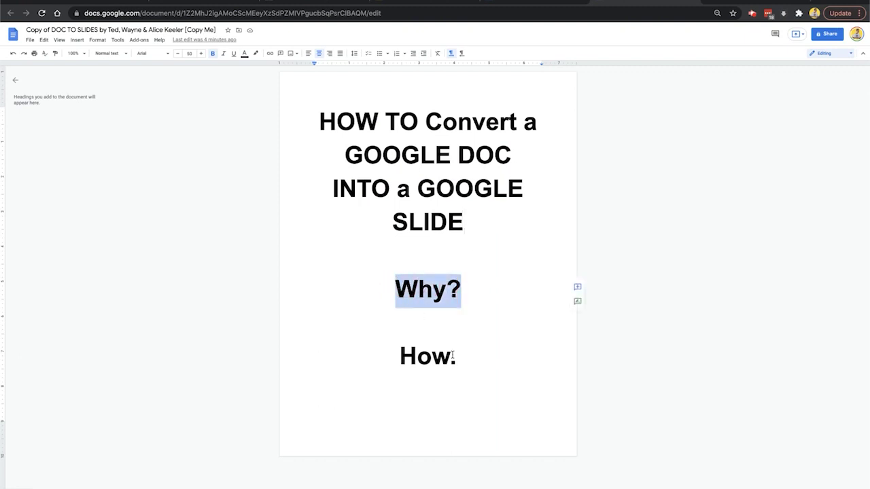
{"action": "left_click_drag", "start_coordinate": [456, 356], "coordinate": [391, 359]}
{"action": "left_click", "coordinate": [472, 291]}
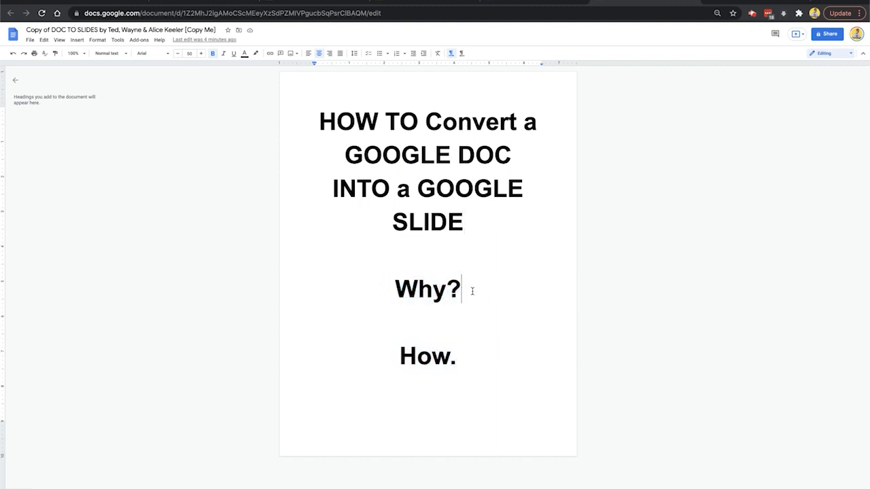
{"action": "left_click_drag", "start_coordinate": [472, 291], "coordinate": [388, 292]}
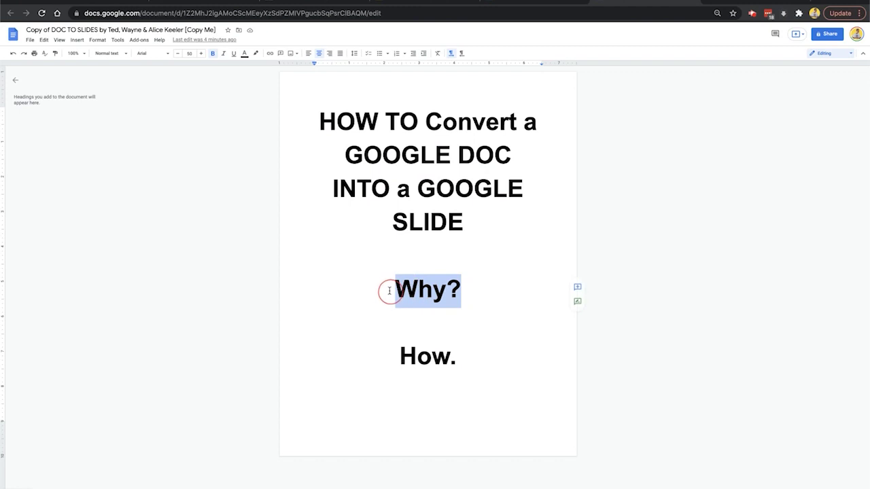
{"action": "left_click", "coordinate": [447, 290]}
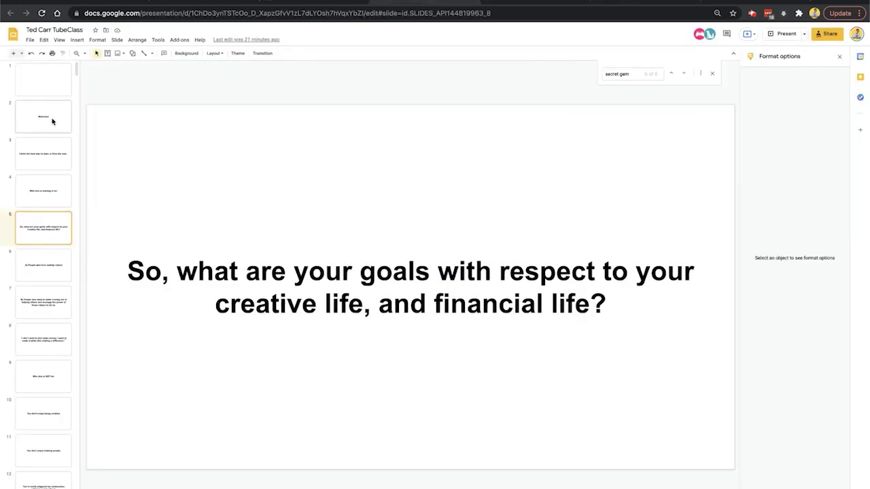
- Page down through the deck from the Welcome! slide, then return to Copy of DOC TO SLIDES
{"action": "left_click", "coordinate": [53, 121]}
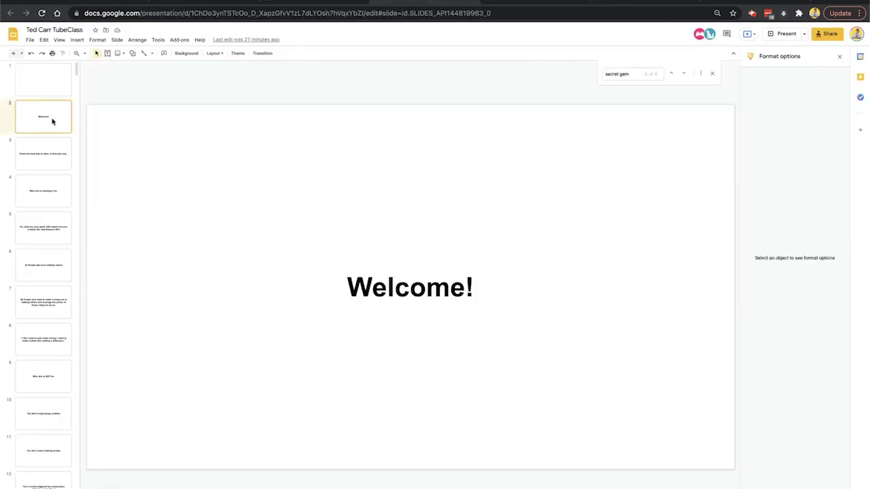
{"action": "scroll", "coordinate": [51, 159], "scroll_direction": "down", "scroll_amount": 1}
{"action": "key", "text": "Down"}
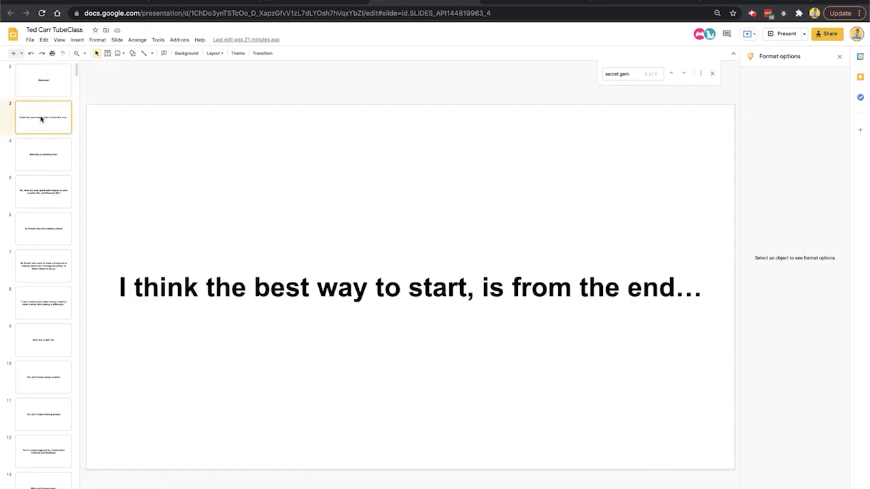
{"action": "key", "text": "Down"}
{"action": "key", "text": "Down"}
{"action": "key", "text": "Down"}
{"action": "key", "text": "Down"}
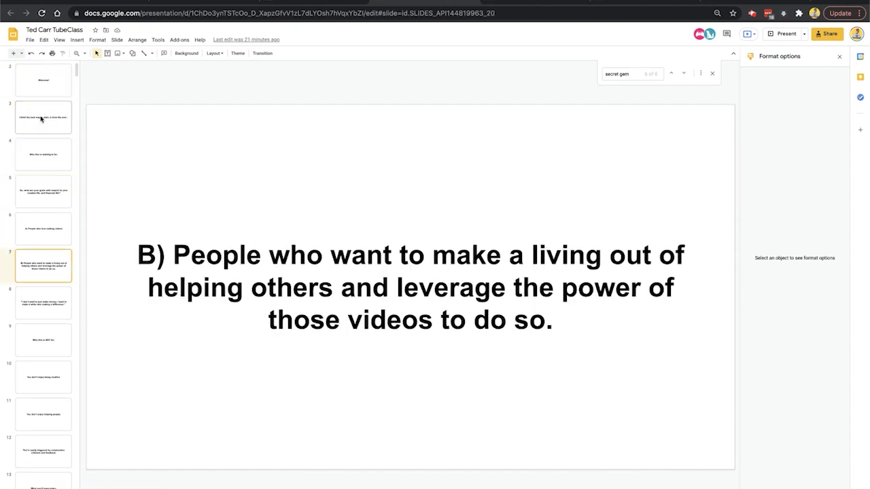
{"action": "key", "text": "Down"}
{"action": "key", "text": "Down"}
{"action": "key", "text": "Down"}
{"action": "key", "text": "Down"}
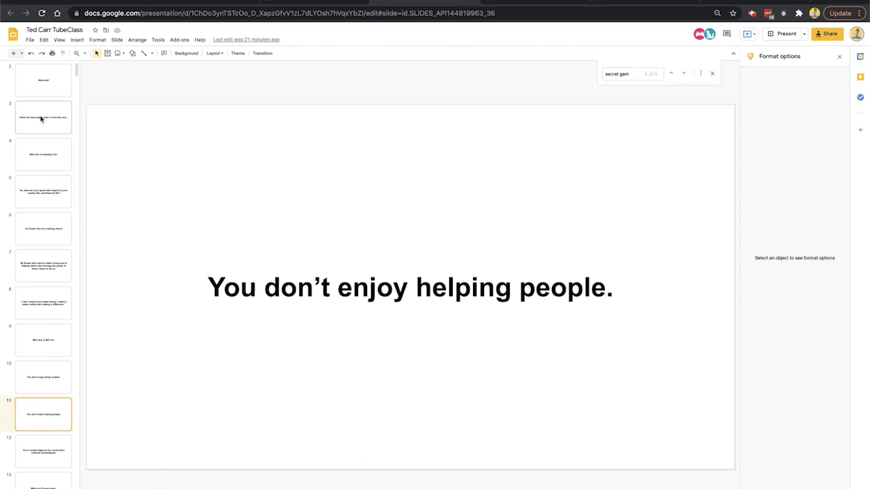
{"action": "key", "text": "Down"}
{"action": "key", "text": "Down"}
{"action": "key", "text": "Down"}
{"action": "key", "text": "Down"}
{"action": "key", "text": "Down"}
{"action": "key", "text": "Down"}
{"action": "key", "text": "Down"}
{"action": "key", "text": "Down"}
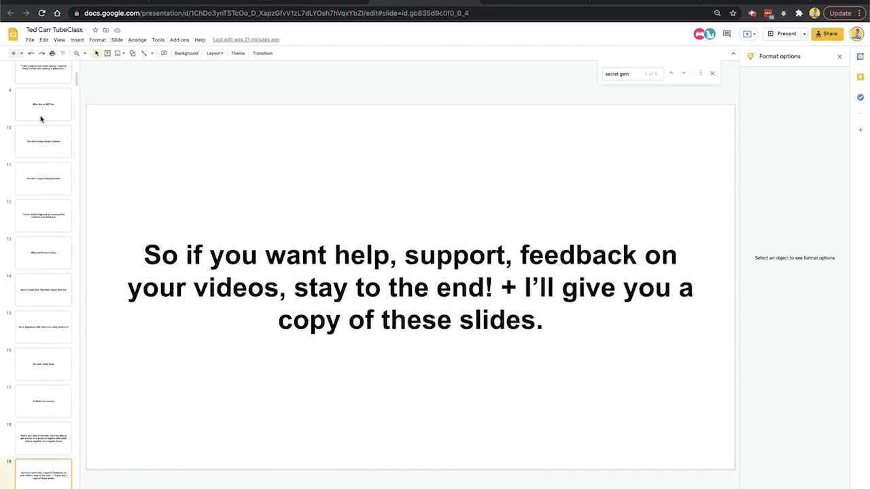
{"action": "key", "text": "Down"}
{"action": "key", "text": "Down"}
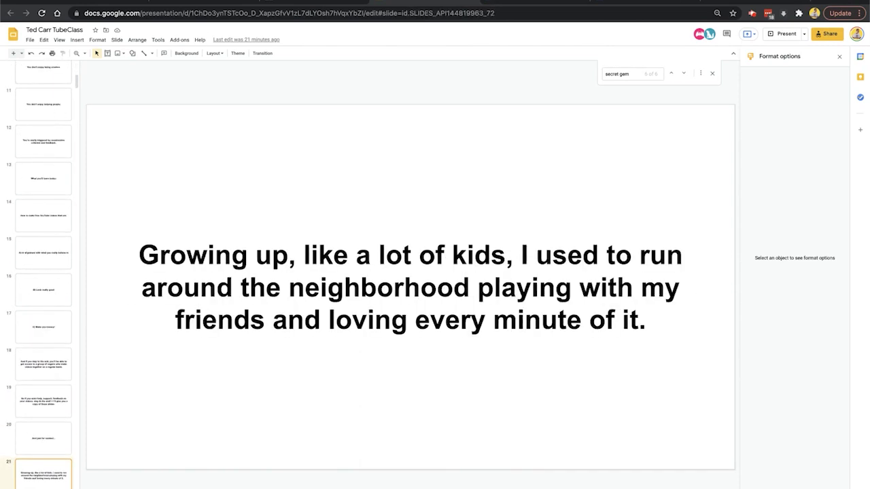
{"action": "left_click", "coordinate": [542, 3]}
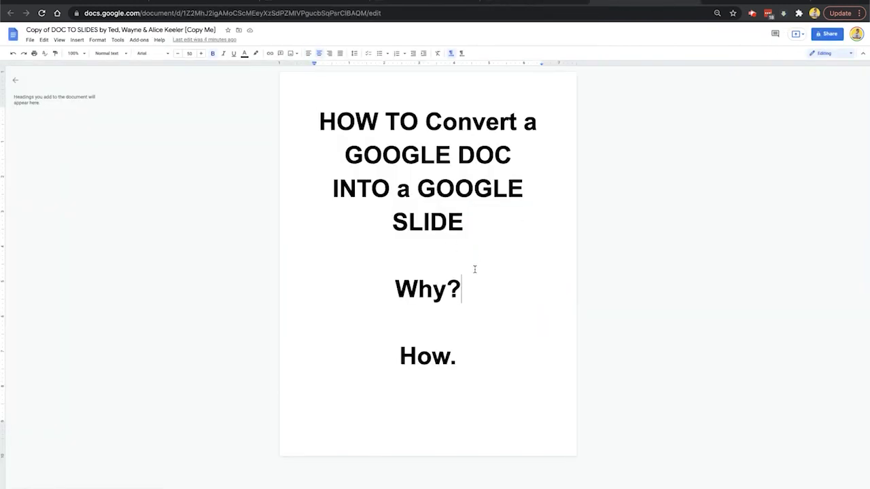
- Add a page break after How. and type Hello, This is page 1 and This is slide 2
{"action": "left_click", "coordinate": [466, 357]}
{"action": "key", "text": "ctrl+Return"}
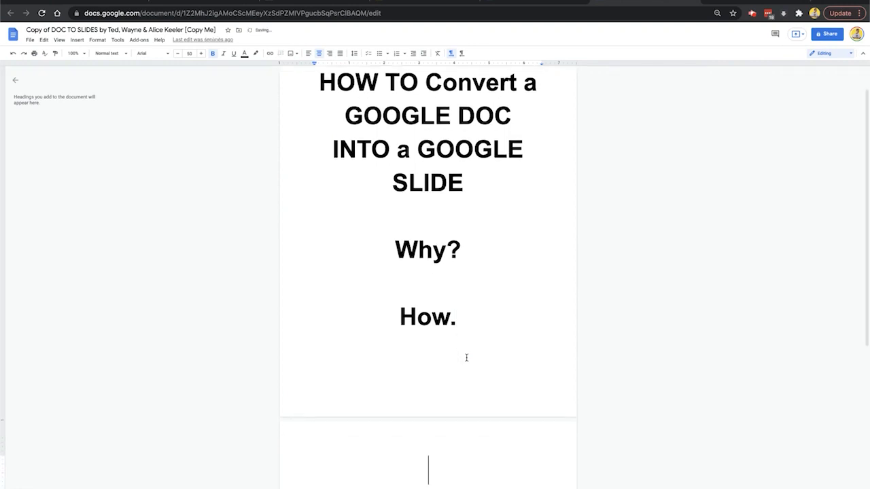
{"action": "type", "text": "Hello"}
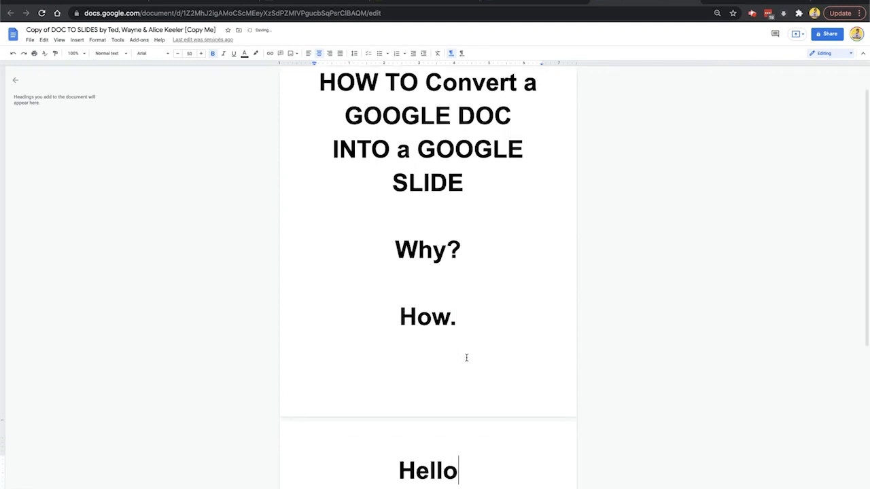
{"action": "key", "text": "Return"}
{"action": "key", "text": "Return"}
{"action": "type", "text": "This is page "}
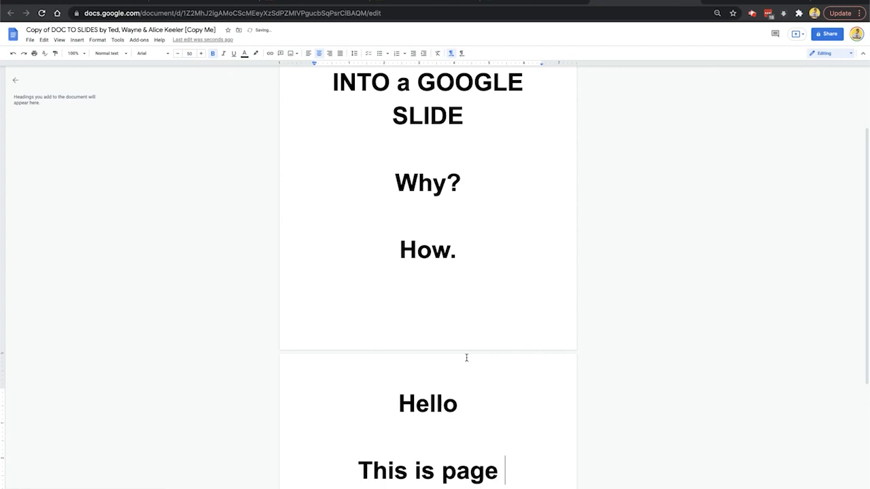
{"action": "type", "text": "2"}
{"action": "key", "text": "BackSpace"}
{"action": "type", "text": "1"}
{"action": "key", "text": "Return"}
{"action": "key", "text": "Return"}
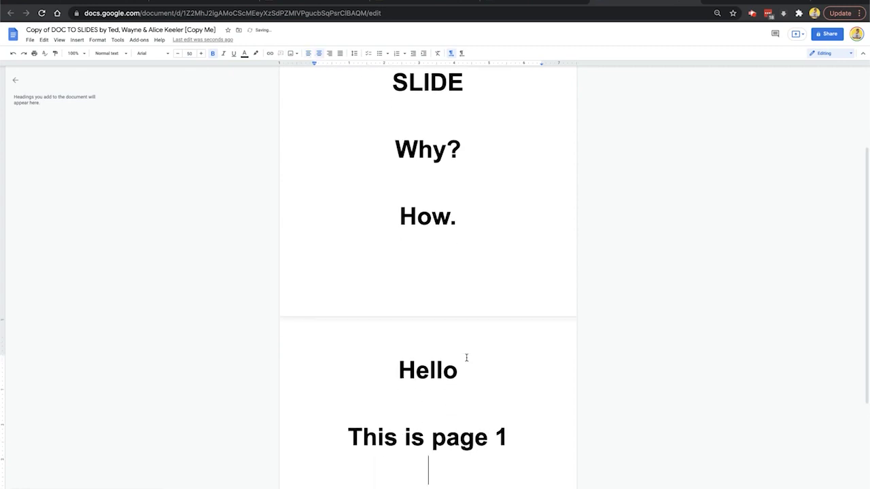
{"action": "type", "text": "This "}
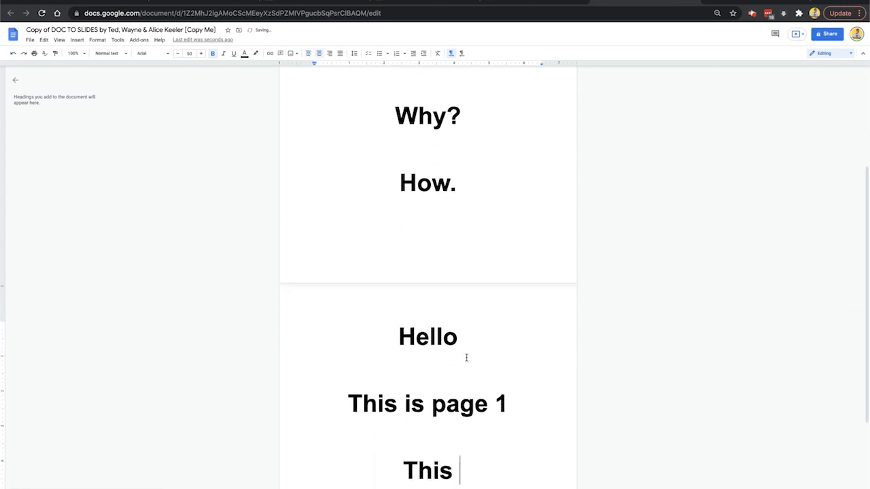
{"action": "type", "text": "is slide 2"}
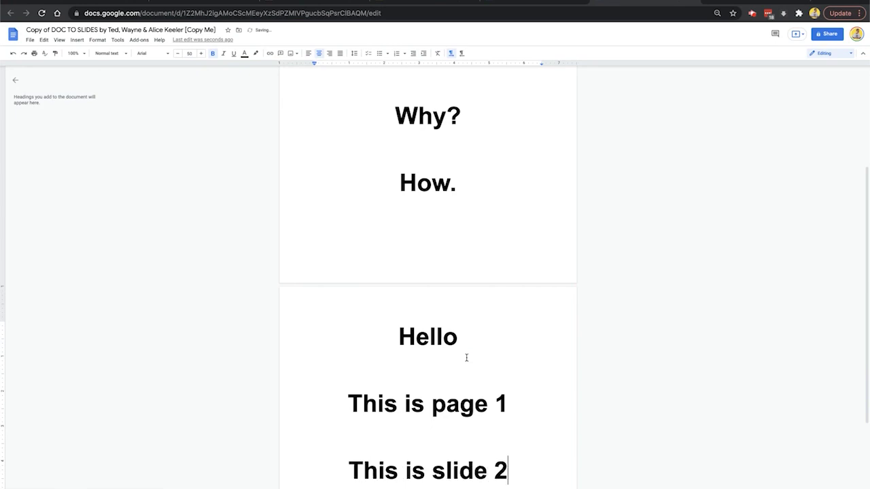
- Change 'page' to 'slide' in the second line and review the three new lines
{"action": "left_click_drag", "start_coordinate": [490, 399], "coordinate": [431, 401]}
{"action": "type", "text": "slide"}
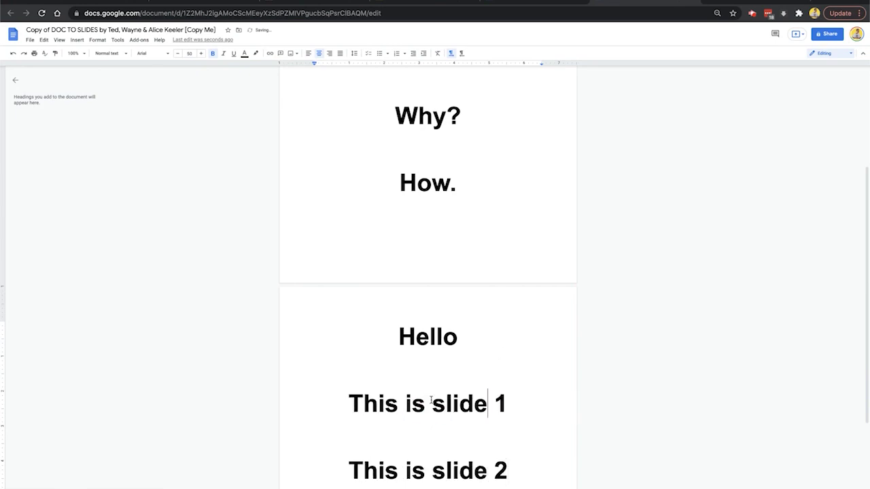
{"action": "left_click", "coordinate": [507, 422]}
{"action": "scroll", "coordinate": [506, 437], "scroll_direction": "down", "scroll_amount": 1}
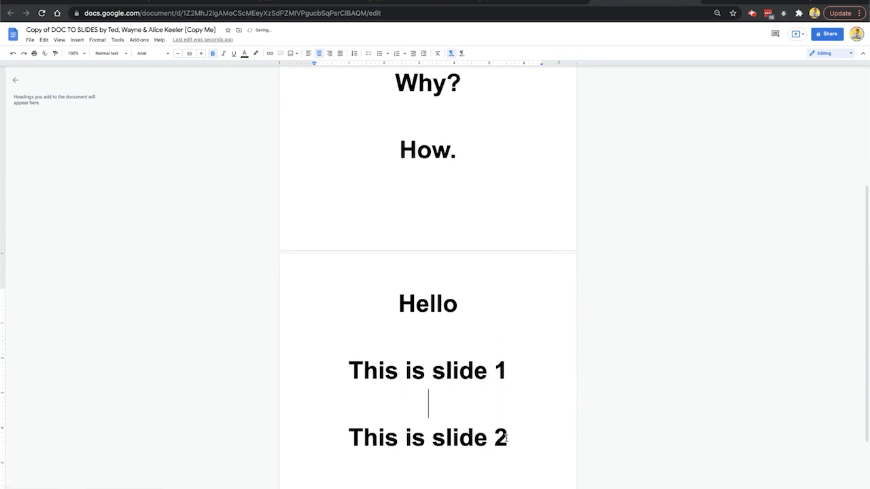
{"action": "left_click", "coordinate": [514, 438]}
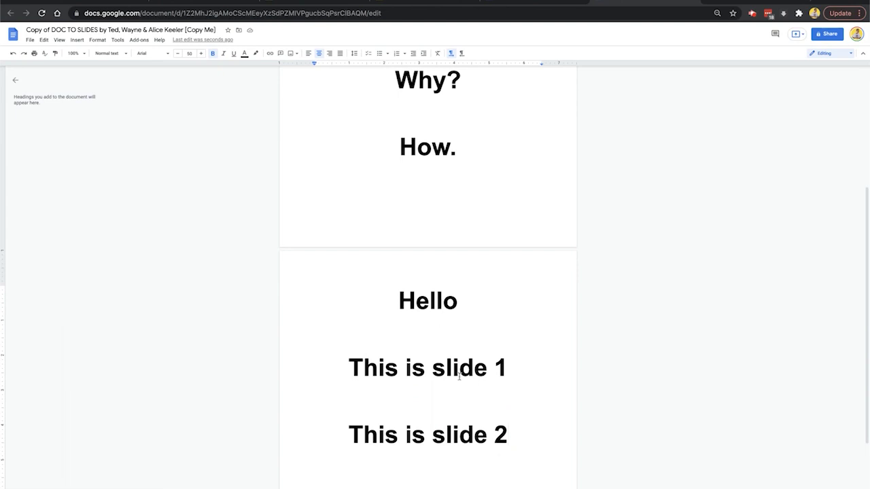
{"action": "scroll", "coordinate": [459, 375], "scroll_direction": "down", "scroll_amount": 1}
{"action": "left_click_drag", "start_coordinate": [521, 402], "coordinate": [383, 273]}
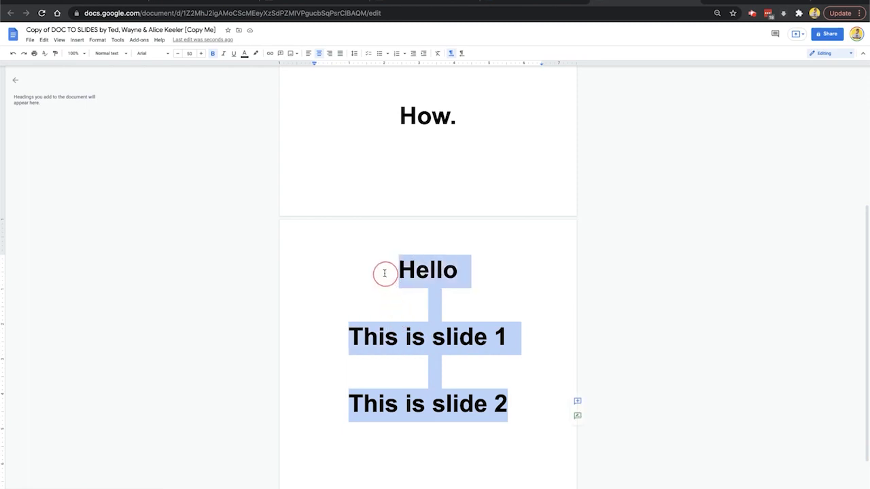
{"action": "left_click", "coordinate": [431, 303]}
{"action": "left_click", "coordinate": [511, 403]}
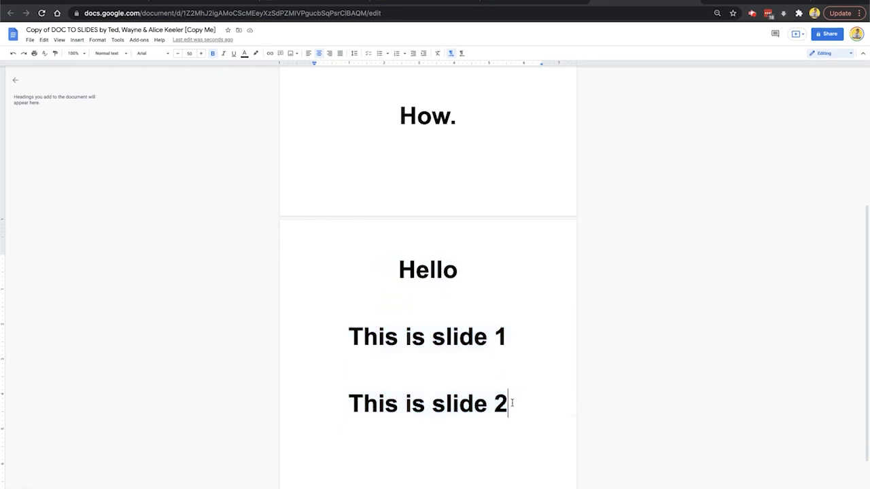
- Browse the TubeClass deck's later slides, including slide 28 and the TubeSkool package, then return
{"action": "left_click", "coordinate": [451, 7]}
{"action": "scroll", "coordinate": [64, 312], "scroll_direction": "down", "scroll_amount": 5}
{"action": "scroll", "coordinate": [64, 311], "scroll_direction": "down", "scroll_amount": 5}
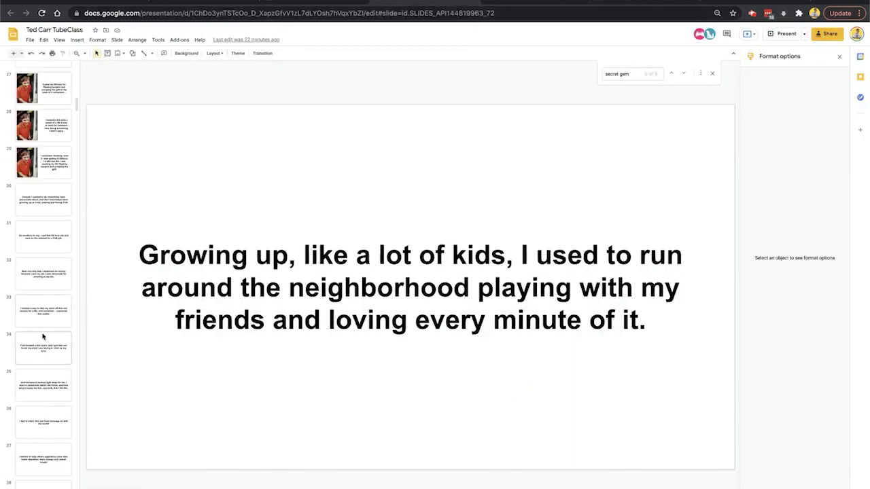
{"action": "left_click", "coordinate": [34, 136]}
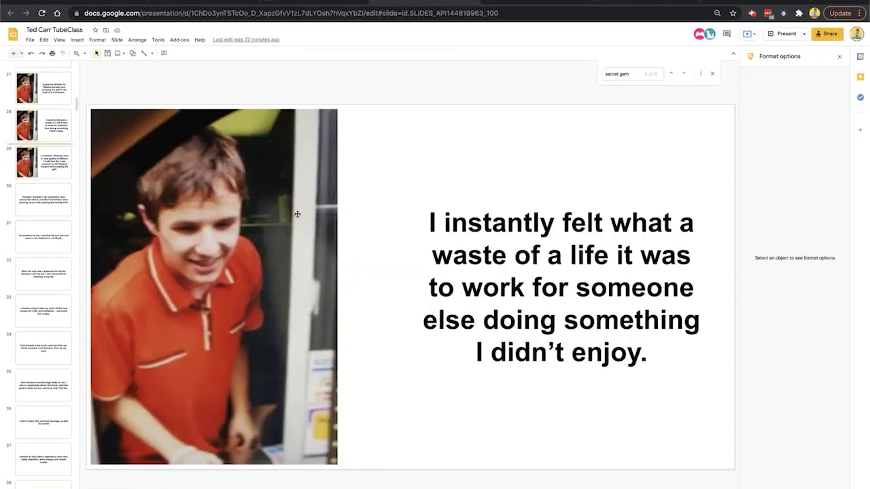
{"action": "left_click_drag", "start_coordinate": [77, 103], "coordinate": [78, 413]}
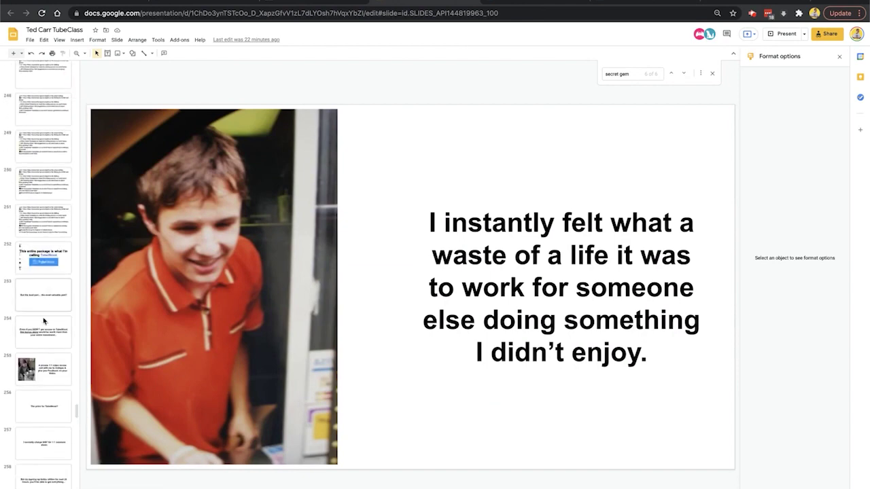
{"action": "left_click", "coordinate": [45, 371]}
{"action": "left_click", "coordinate": [34, 259]}
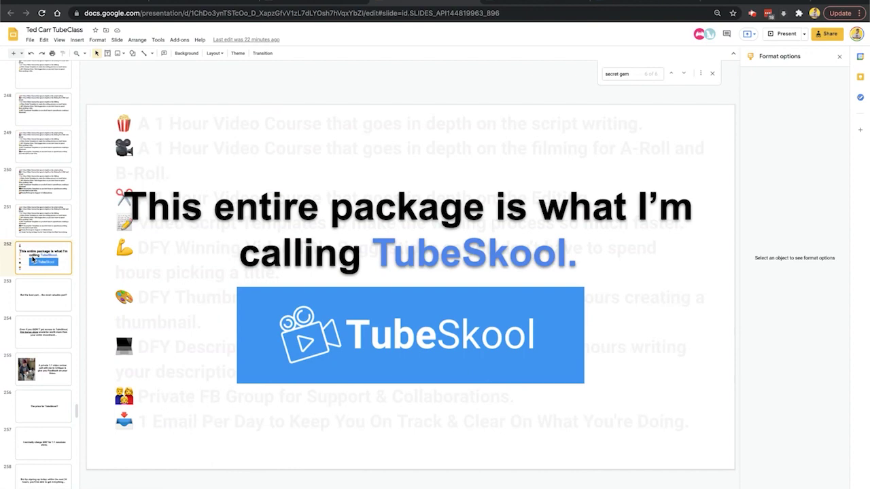
{"action": "left_click", "coordinate": [33, 185]}
{"action": "scroll", "coordinate": [41, 224], "scroll_direction": "down", "scroll_amount": 6}
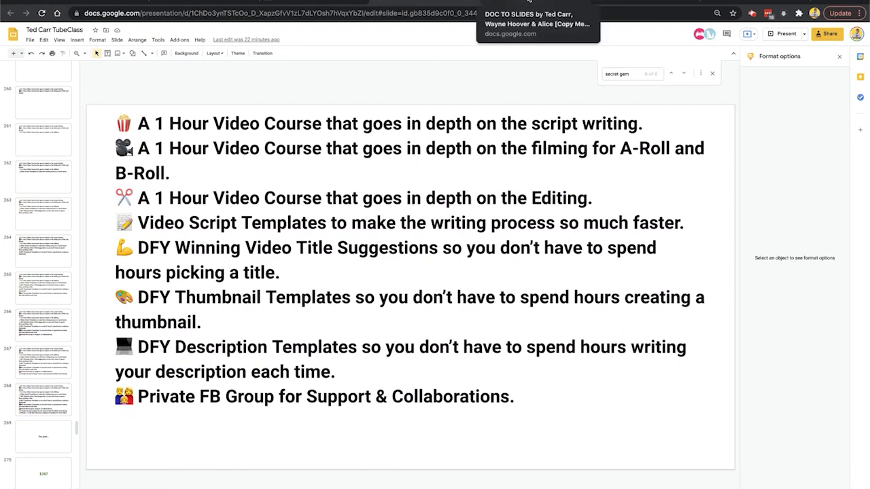
{"action": "left_click", "coordinate": [529, 1]}
- Load bit.ly/docstoslides in the current tab
{"action": "left_click", "coordinate": [615, 2]}
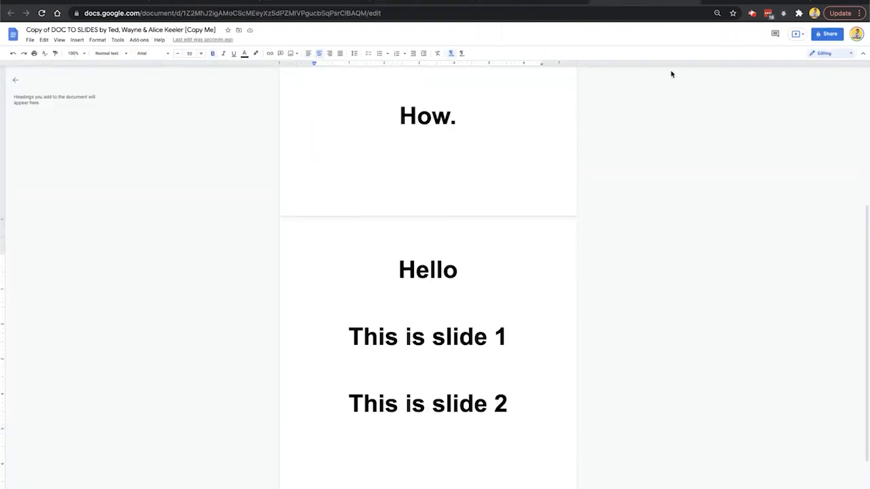
{"action": "left_click", "coordinate": [582, 14]}
{"action": "type", "text": "b"}
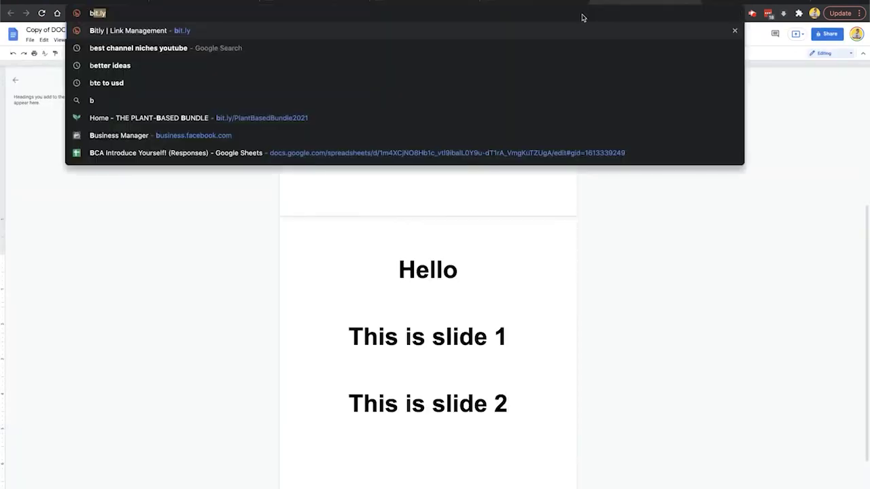
{"action": "type", "text": "it.ly"}
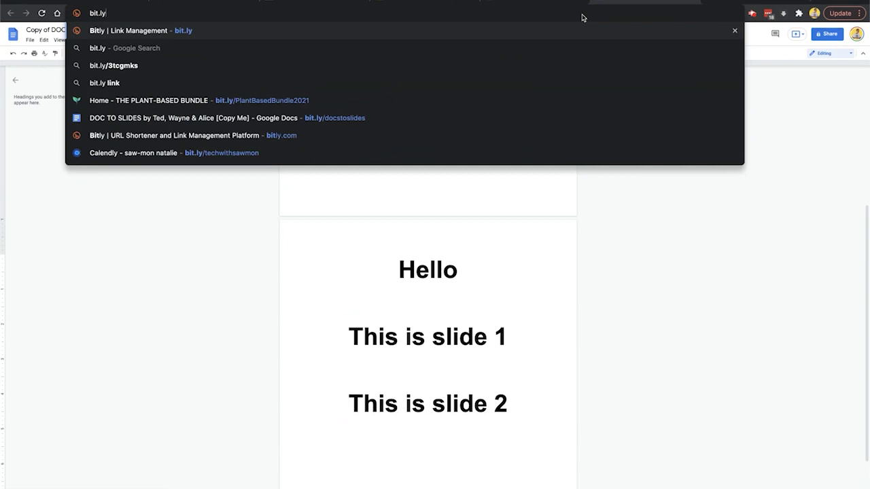
{"action": "type", "text": "/docst"}
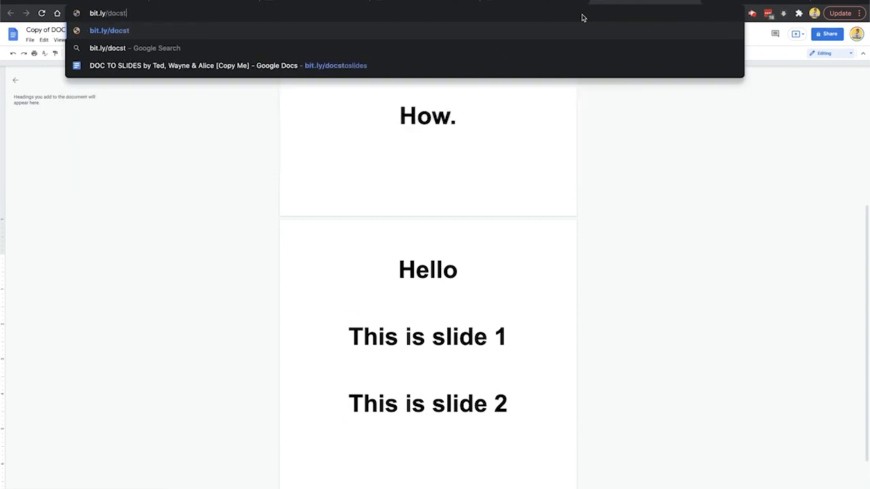
{"action": "type", "text": "oslides"}
{"action": "key", "text": "Return"}
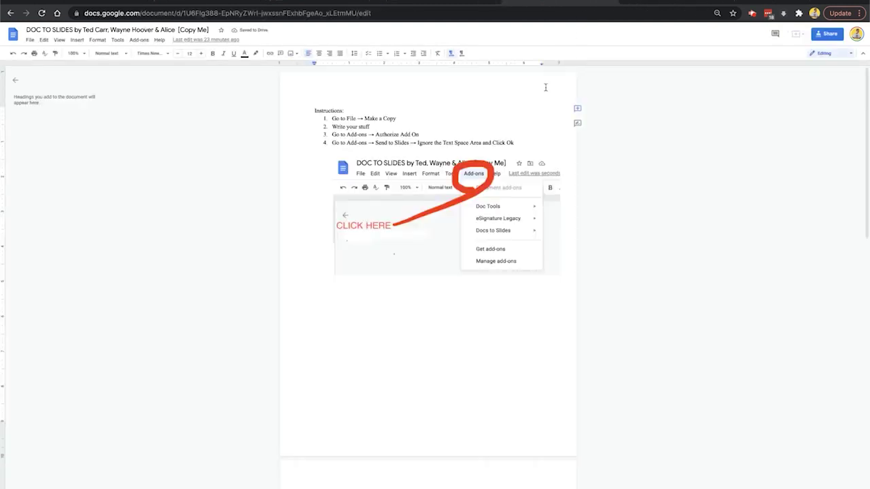
- Select all of the template's instructions and images, from Instructions to the end
{"action": "left_click_drag", "start_coordinate": [312, 110], "coordinate": [518, 421]}
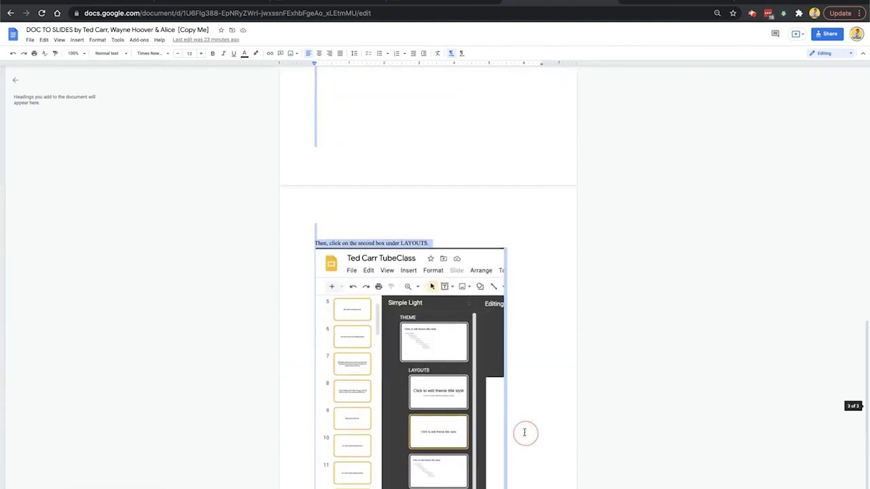
{"action": "left_click_drag", "start_coordinate": [518, 421], "coordinate": [537, 463]}
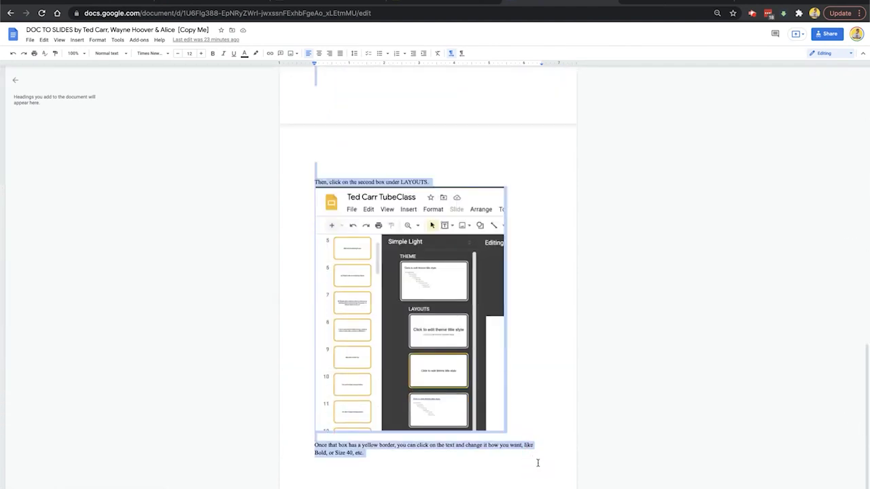
{"action": "scroll", "coordinate": [537, 462], "scroll_direction": "up", "scroll_amount": 5}
{"action": "left_click", "coordinate": [392, 136]}
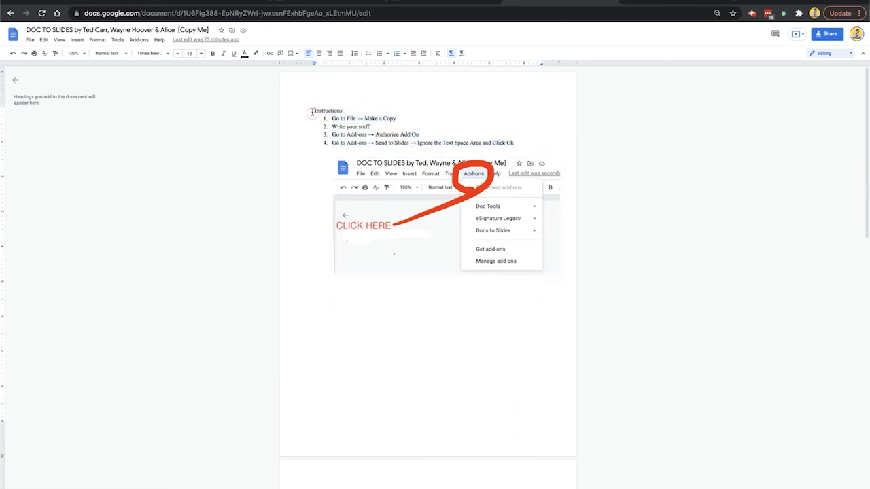
{"action": "left_click", "coordinate": [312, 112], "text": "shift"}
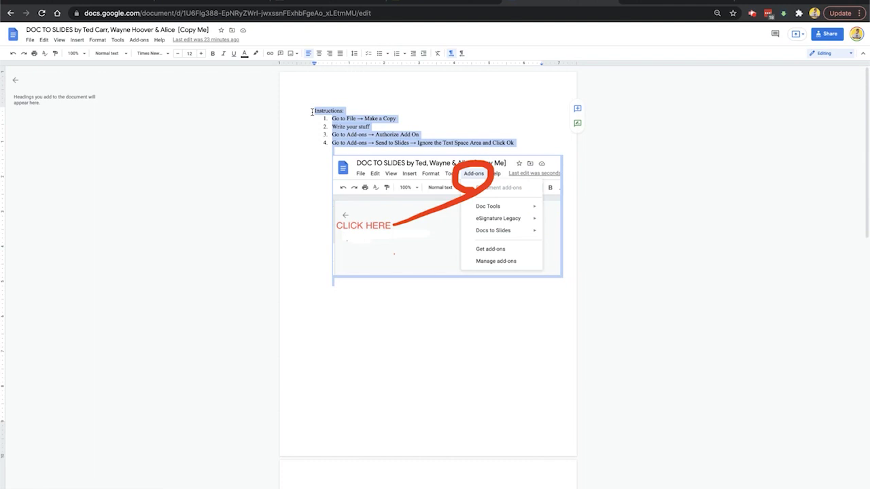
- Delete the selected template content and make a copy of the emptied template
{"action": "key", "text": "Delete"}
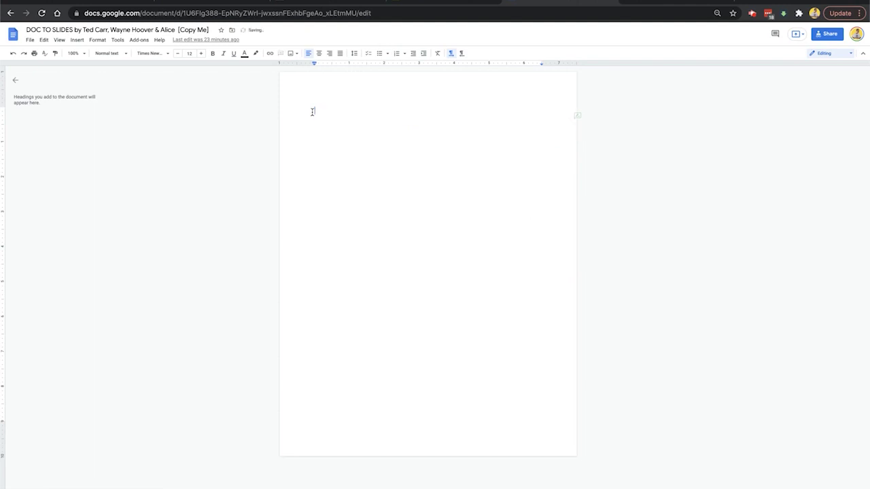
{"action": "left_click", "coordinate": [30, 39]}
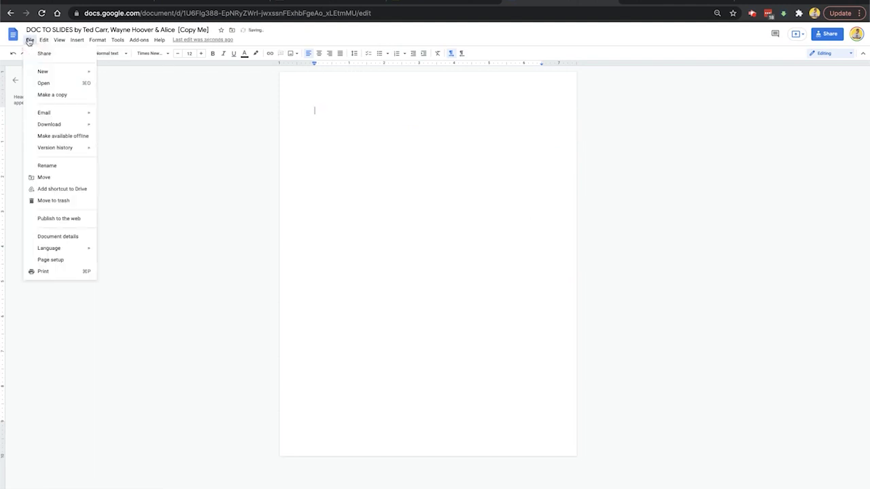
{"action": "left_click", "coordinate": [59, 96]}
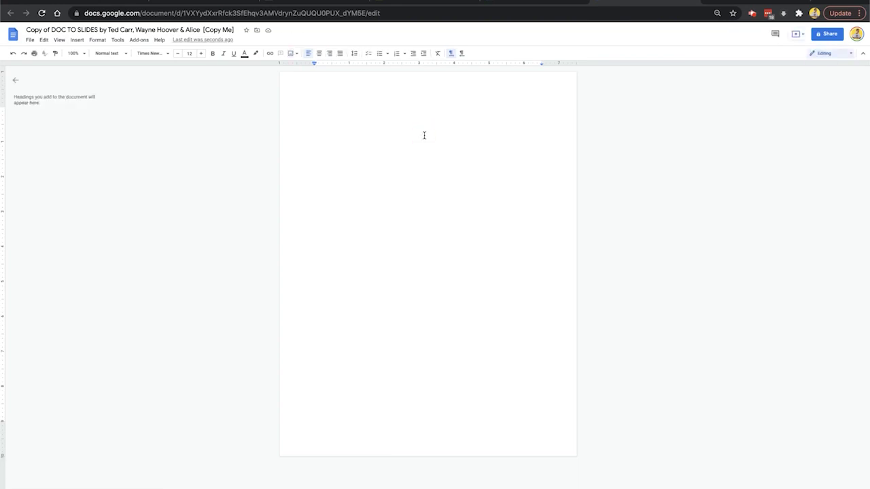
- Type Hello, This is my webinar, and This is slide 3 of the document!
{"action": "type", "text": "Hello"}
{"action": "key", "text": "Return"}
{"action": "type", "text": "This is page 3 of the document!"}
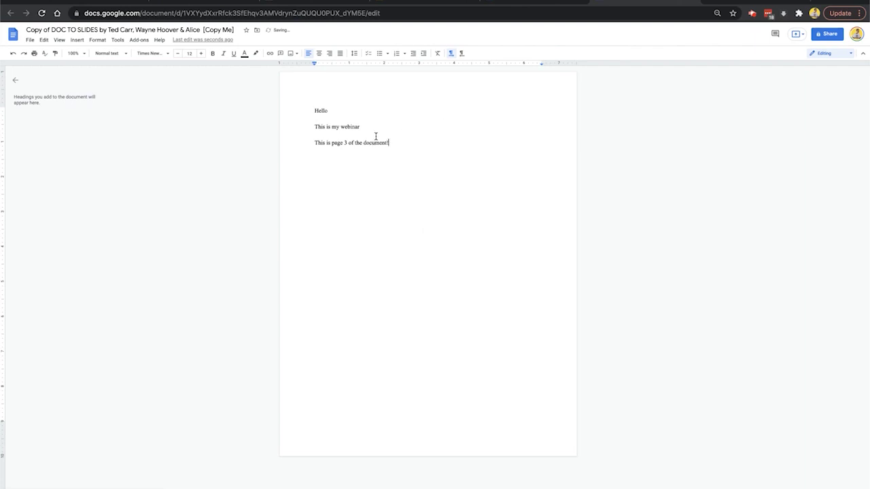
{"action": "double_click", "coordinate": [338, 143]}
{"action": "type", "text": "slide"}
{"action": "left_click", "coordinate": [413, 148]}
- Check the three lines, glance at the TubeClass deck, and place the caret after line three
{"action": "left_click_drag", "start_coordinate": [411, 145], "coordinate": [281, 114]}
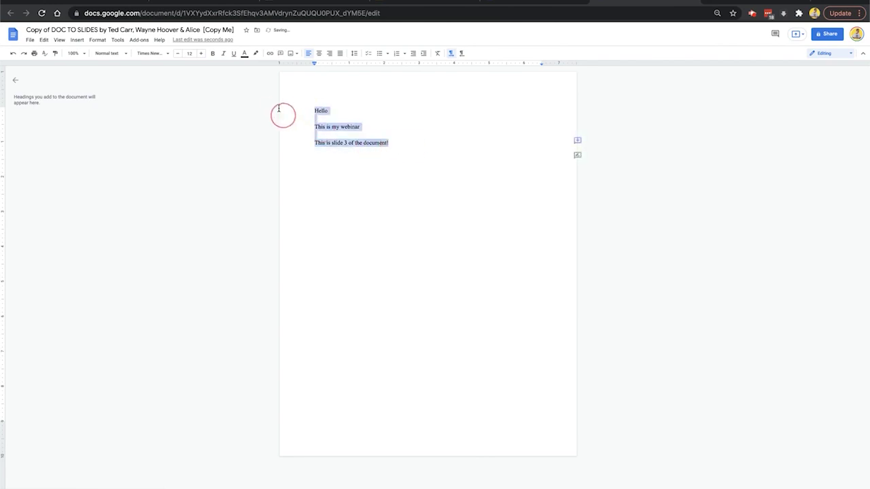
{"action": "left_click", "coordinate": [424, 145]}
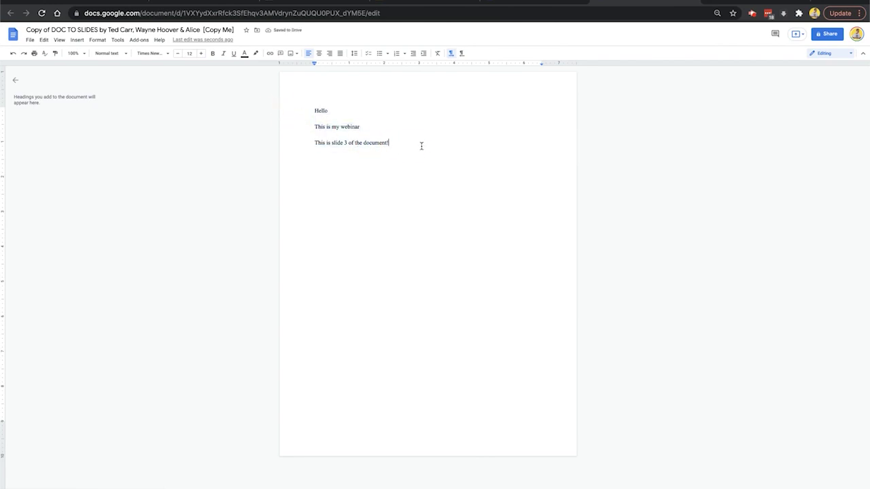
{"action": "left_click", "coordinate": [409, 6]}
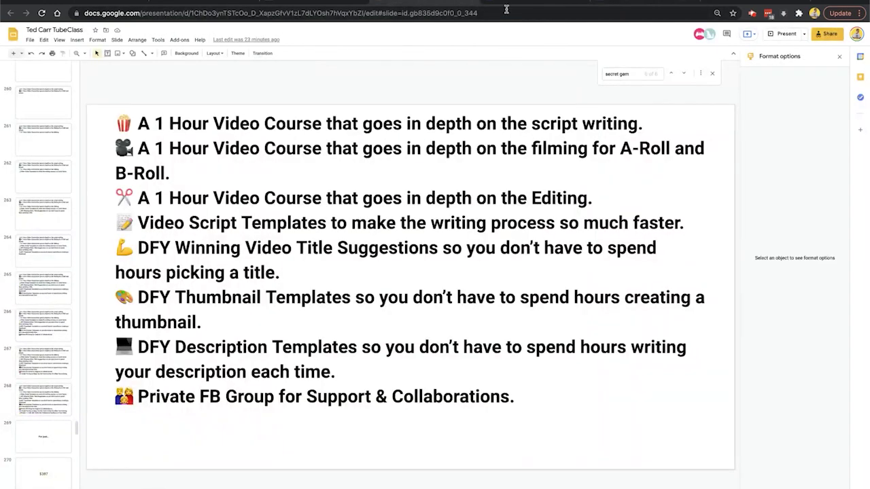
{"action": "left_click", "coordinate": [621, 5]}
{"action": "left_click", "coordinate": [435, 147]}
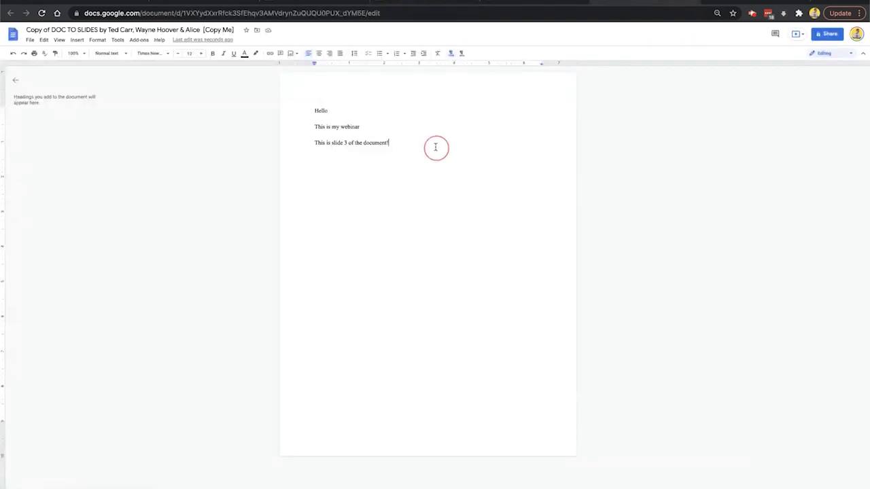
- Start Send to Slides from the Docs to Slides add-on and choose the authorizing account
{"action": "left_click", "coordinate": [140, 40]}
{"action": "mouse_move", "coordinate": [163, 95]}
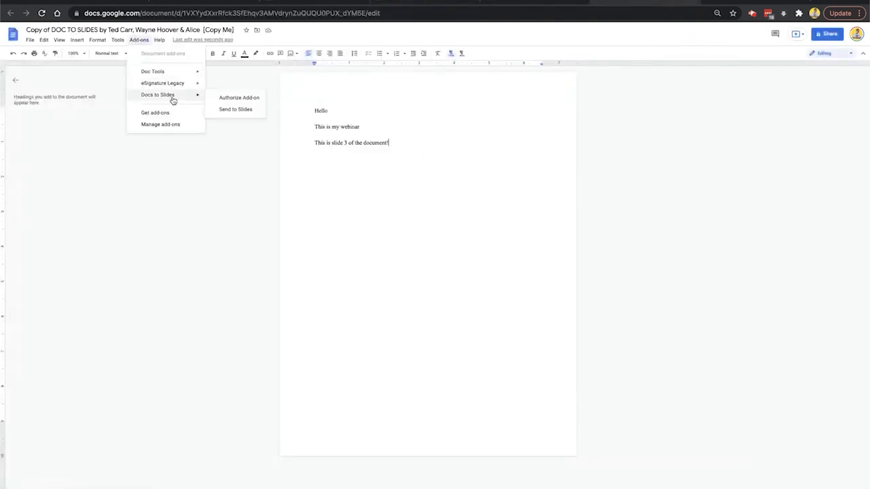
{"action": "left_click", "coordinate": [224, 99]}
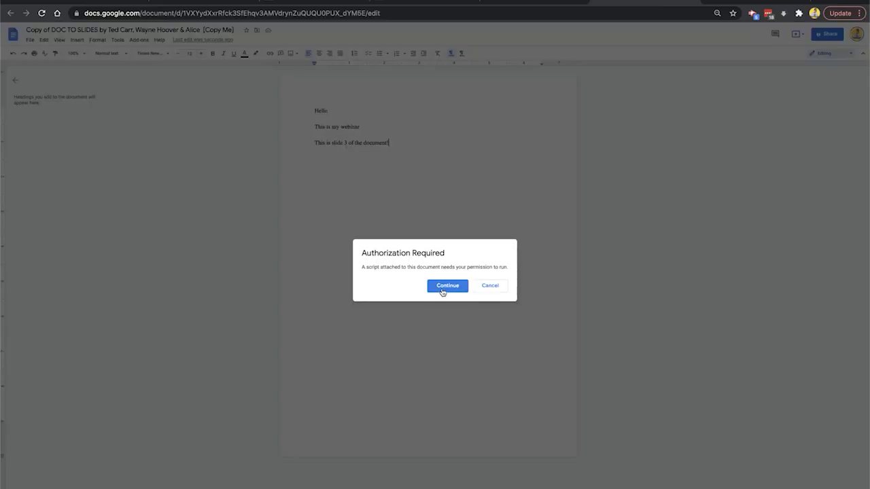
{"action": "left_click", "coordinate": [443, 290]}
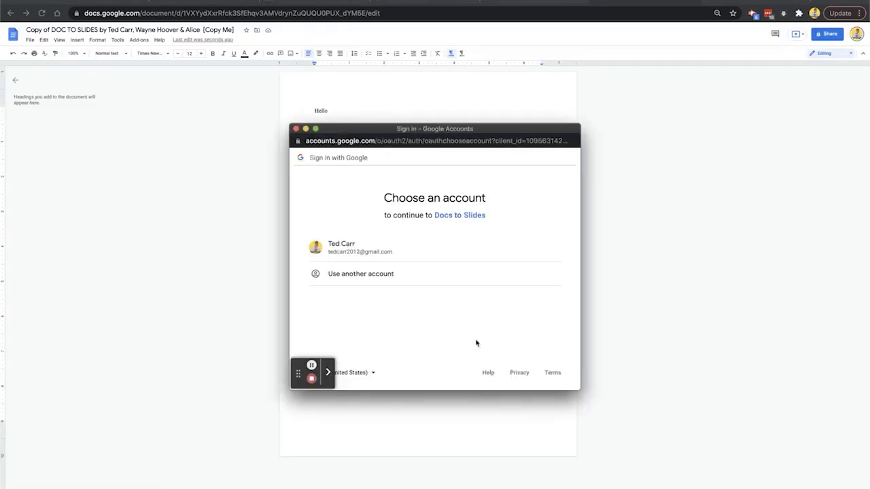
{"action": "left_click", "coordinate": [383, 252]}
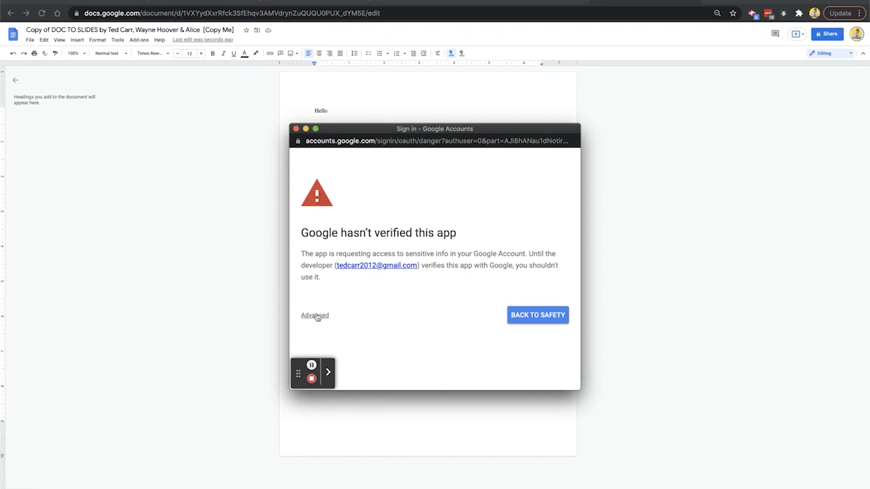
- Proceed past the unverified-app warning and allow Docs to Slides access to the account
{"action": "left_click", "coordinate": [316, 318]}
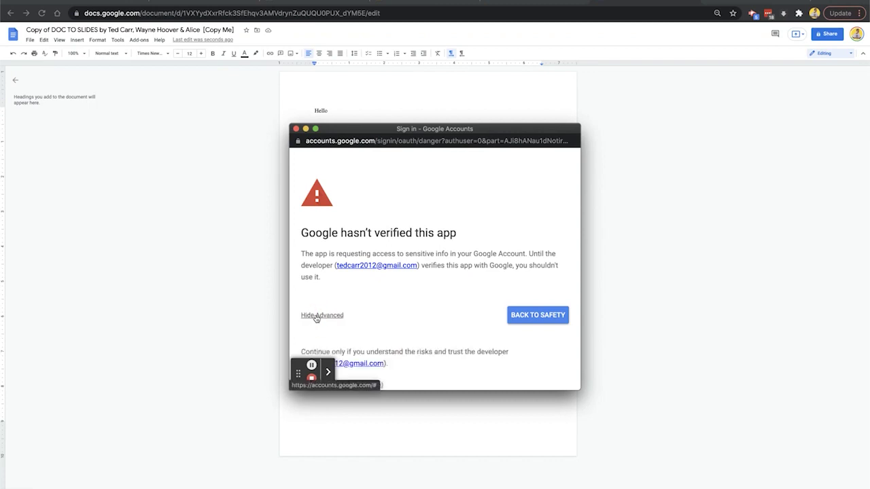
{"action": "scroll", "coordinate": [364, 328], "scroll_direction": "down", "scroll_amount": 1}
{"action": "left_click", "coordinate": [333, 345]}
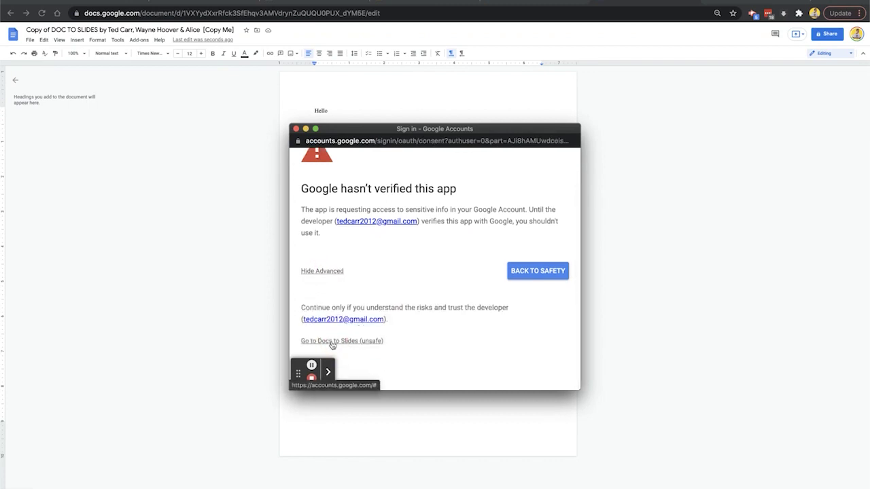
{"action": "scroll", "coordinate": [526, 318], "scroll_direction": "down", "scroll_amount": 5}
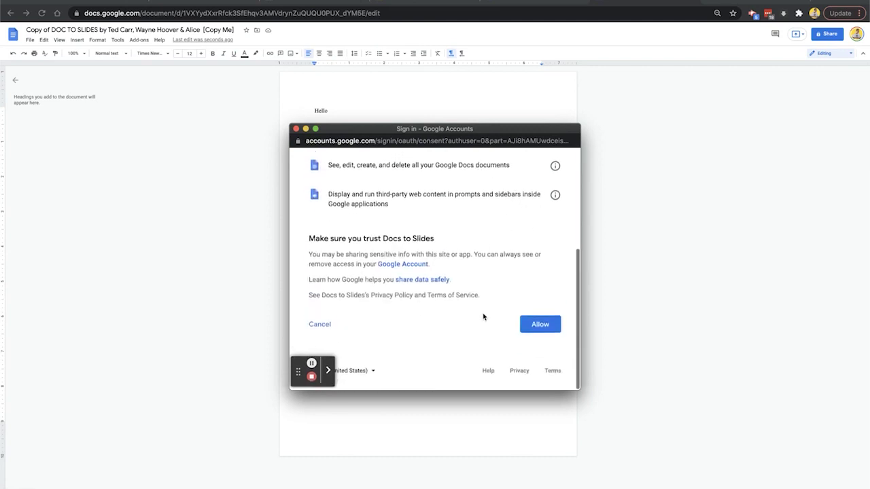
{"action": "left_click", "coordinate": [544, 325]}
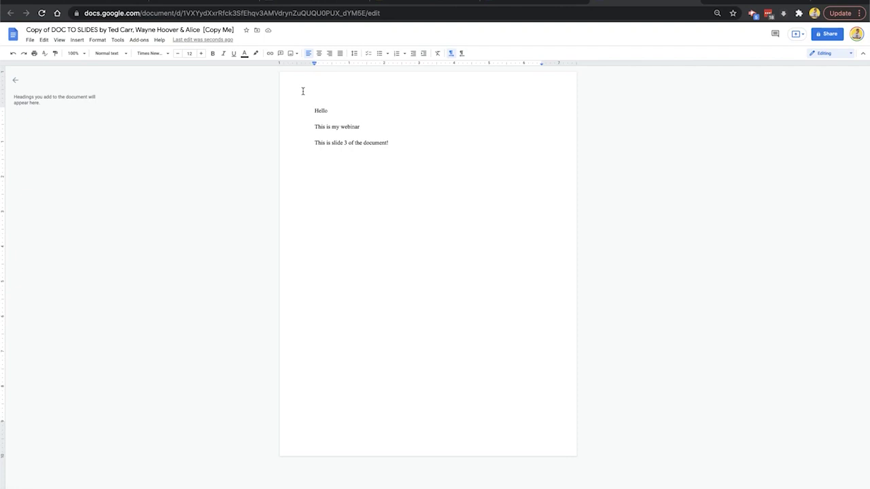
- Run Add-ons > Docs to Slides > Send to Slides with the link left blank
{"action": "left_click", "coordinate": [139, 39]}
{"action": "mouse_move", "coordinate": [157, 95]}
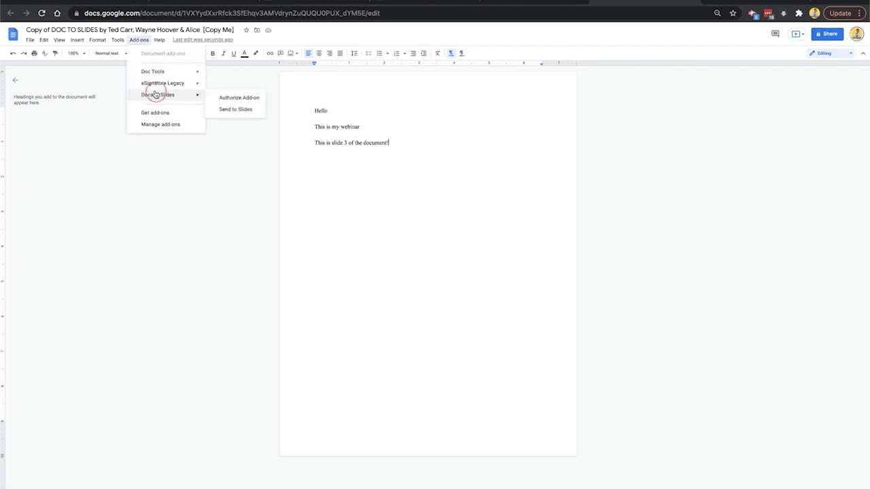
{"action": "left_click", "coordinate": [229, 107]}
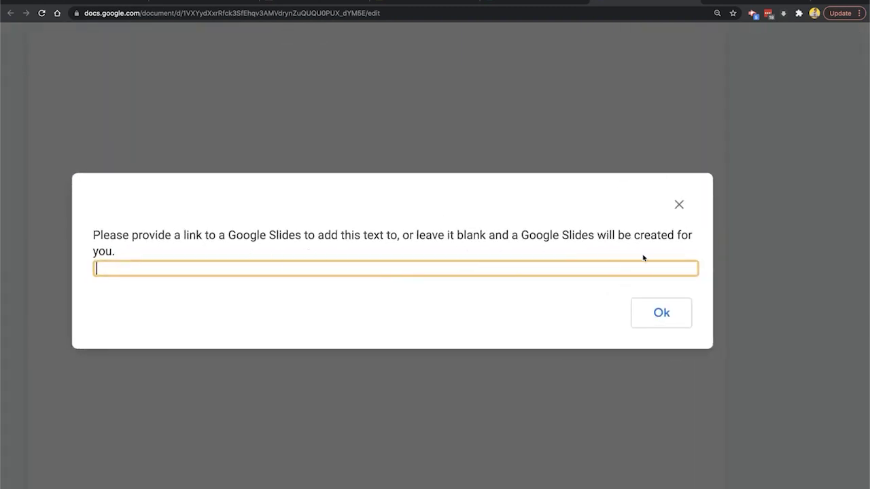
{"action": "left_click", "coordinate": [661, 311]}
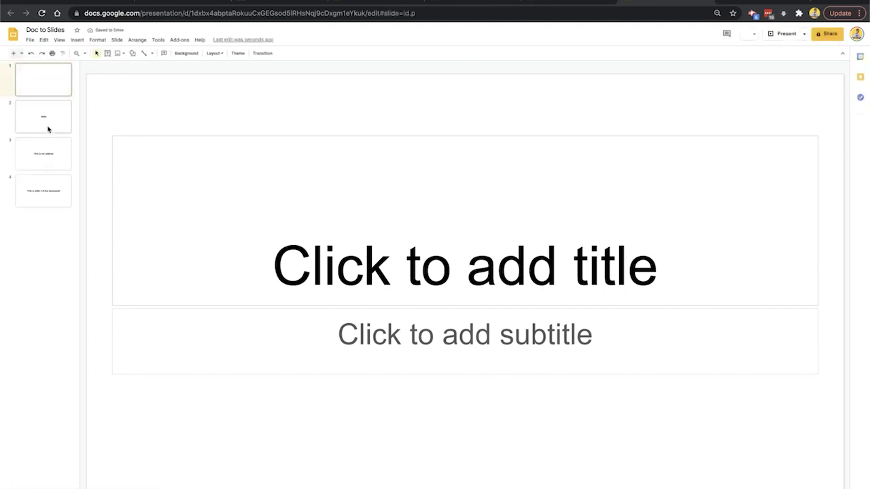
- Browse slides 2–4 and highlight slide 4's title 'This is slide 3 of the document!' to inspect it
{"action": "left_click", "coordinate": [46, 128]}
{"action": "left_click", "coordinate": [43, 159]}
{"action": "left_click", "coordinate": [43, 193]}
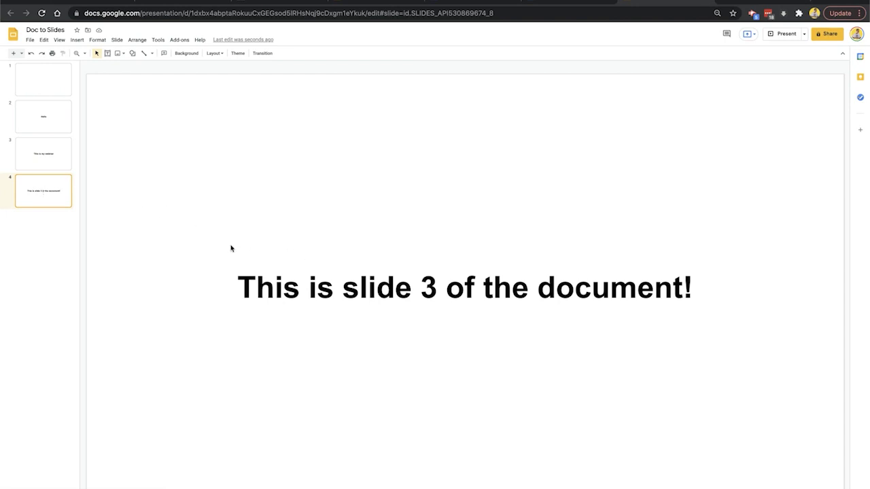
{"action": "left_click", "coordinate": [256, 286]}
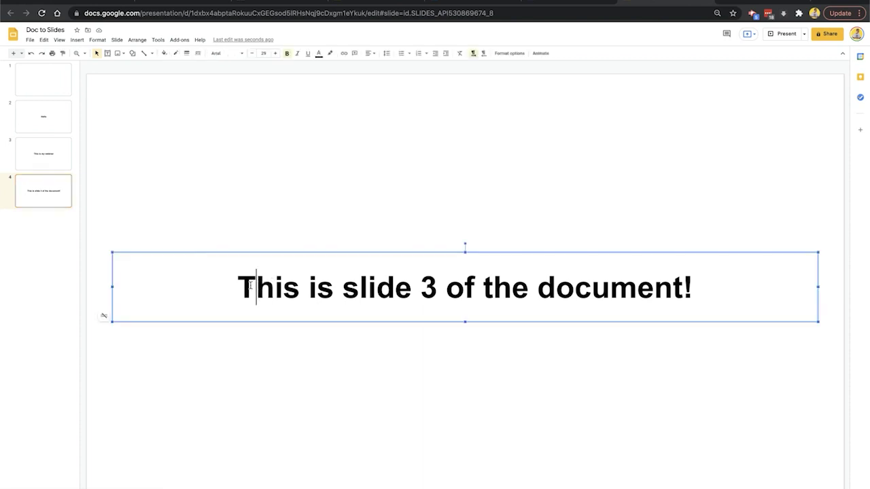
{"action": "left_click_drag", "start_coordinate": [244, 287], "coordinate": [688, 296]}
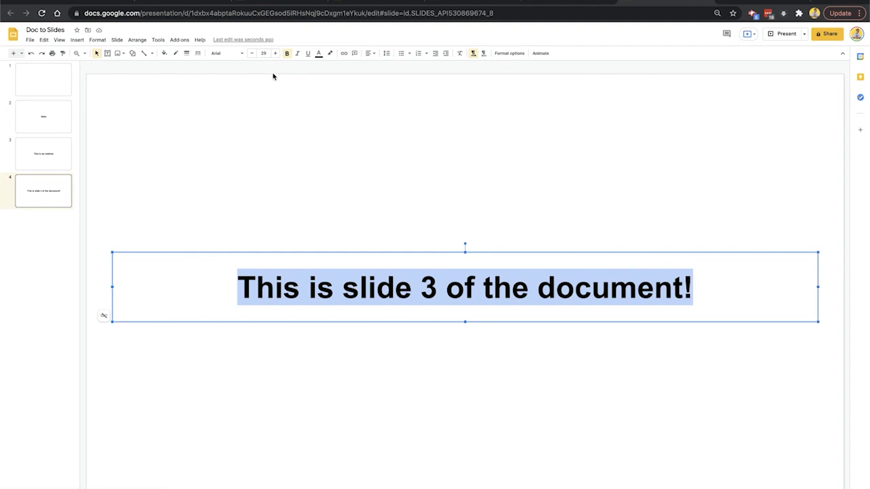
{"action": "left_click", "coordinate": [274, 275]}
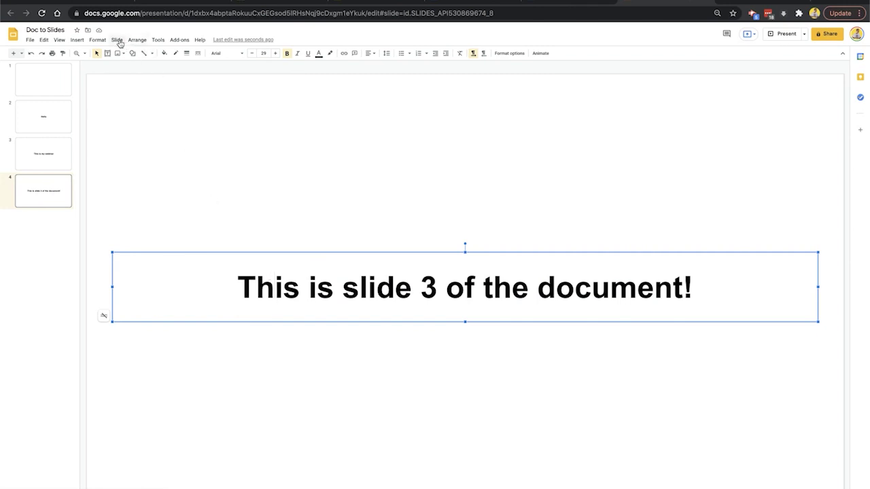
- From slide 2, open the theme editor through the Slide menu
{"action": "left_click", "coordinate": [42, 116]}
{"action": "left_click", "coordinate": [157, 40]}
{"action": "mouse_move", "coordinate": [137, 39]}
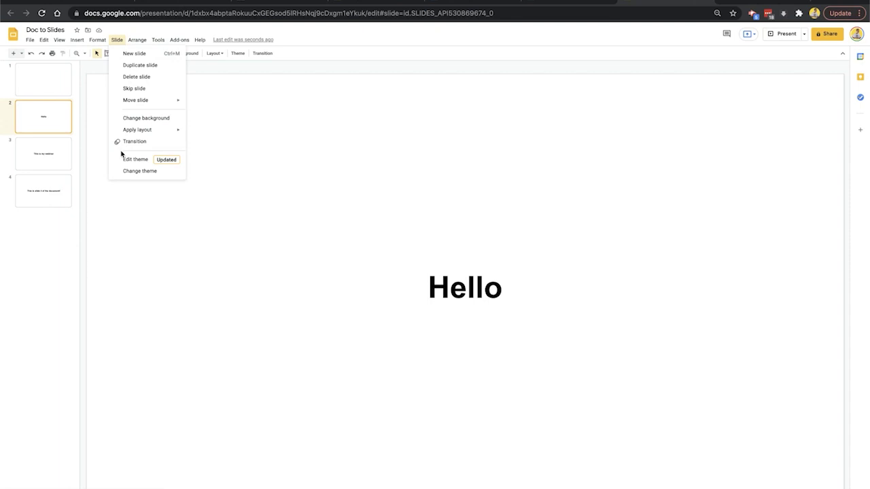
{"action": "left_click", "coordinate": [123, 157]}
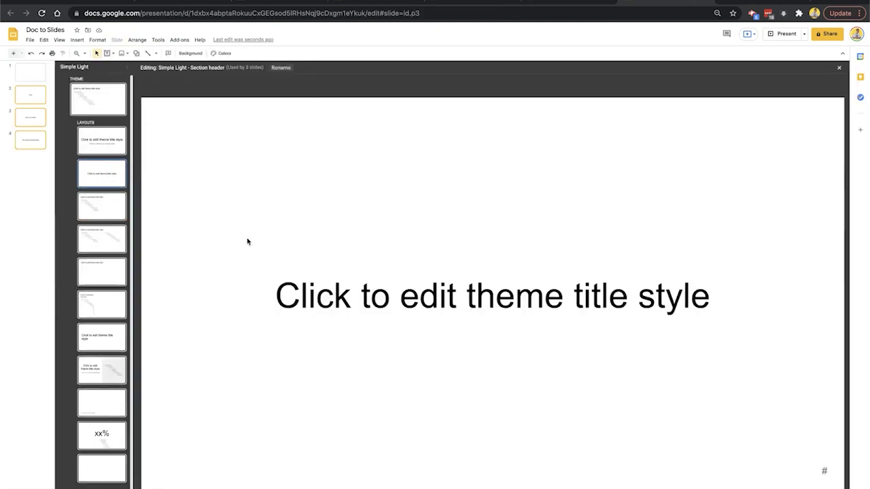
- Make the section header layout title bold, italic, underlined and red
{"action": "triple_click", "coordinate": [348, 295]}
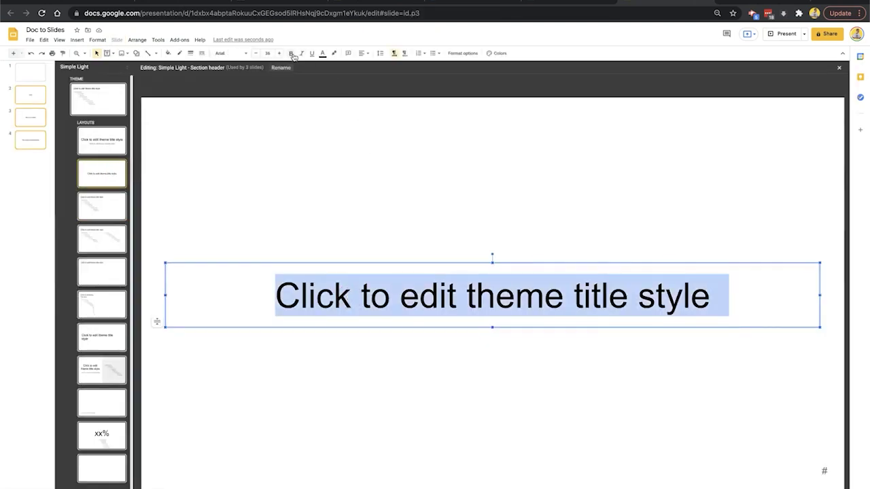
{"action": "left_click", "coordinate": [291, 53]}
{"action": "left_click", "coordinate": [301, 53]}
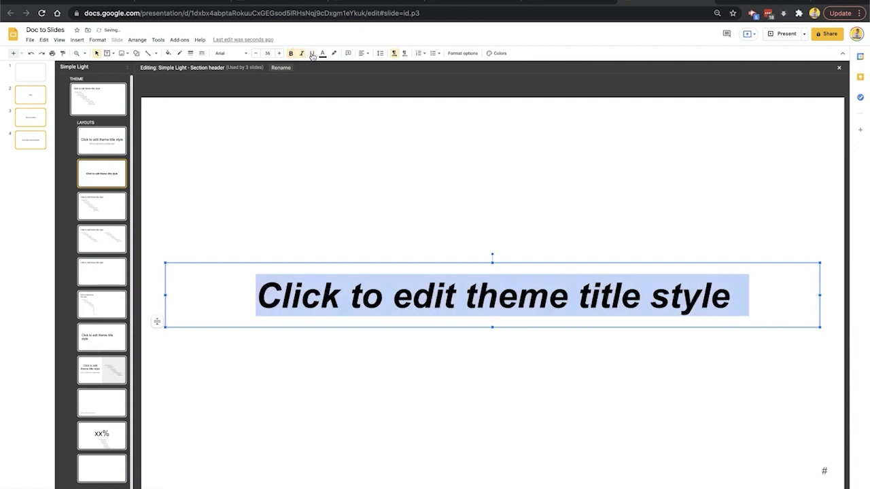
{"action": "left_click", "coordinate": [323, 53]}
{"action": "left_click", "coordinate": [333, 123]}
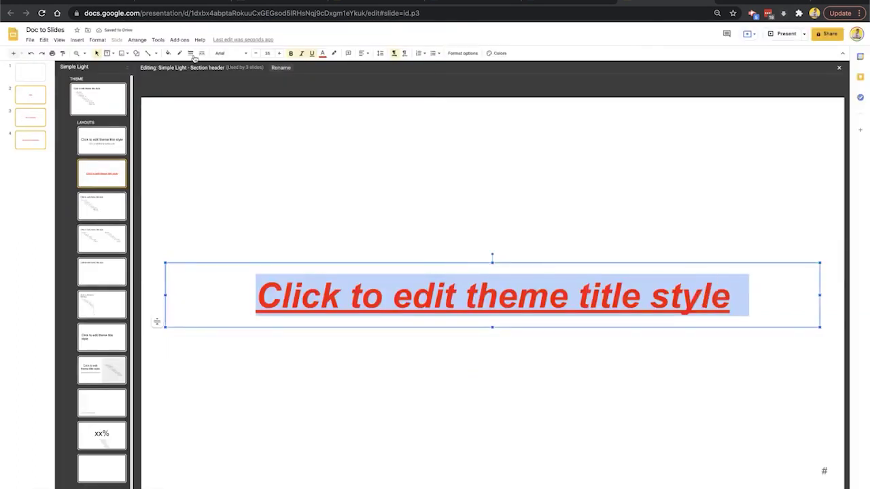
{"action": "left_click", "coordinate": [264, 53]}
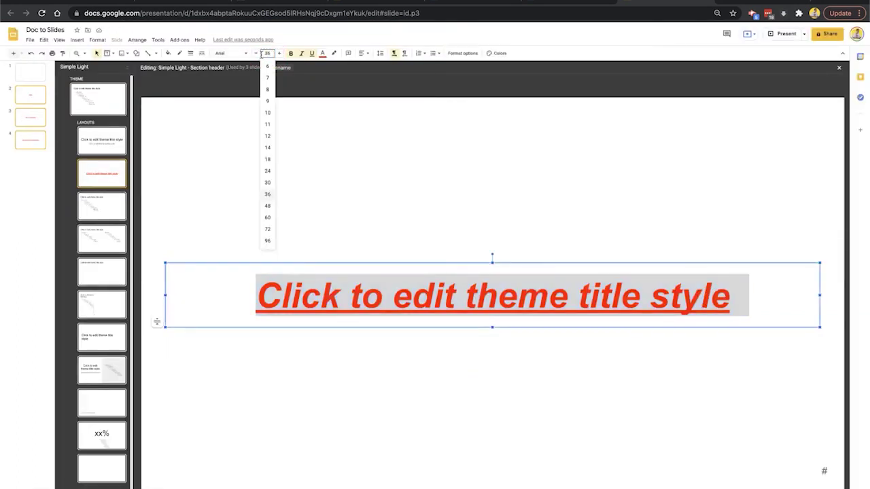
- Set the layout title size to 50 and close the theme editor on slide 3
{"action": "type", "text": "50"}
{"action": "key", "text": "Return"}
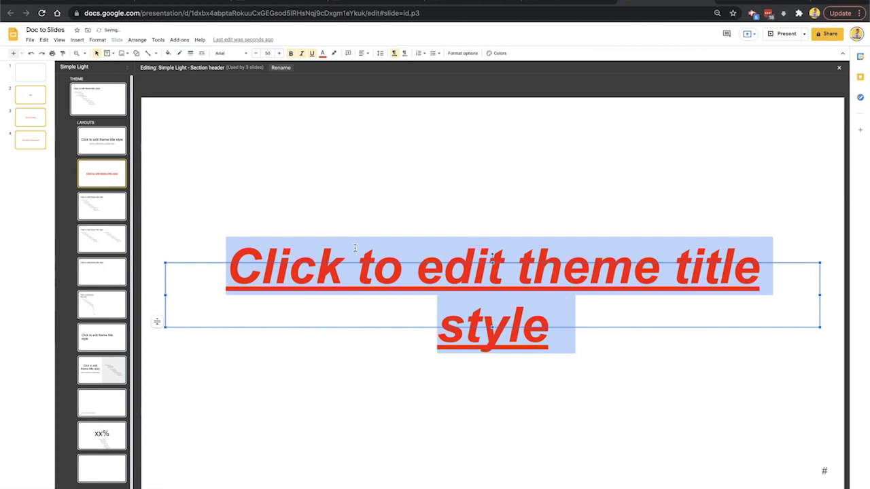
{"action": "left_click", "coordinate": [35, 120]}
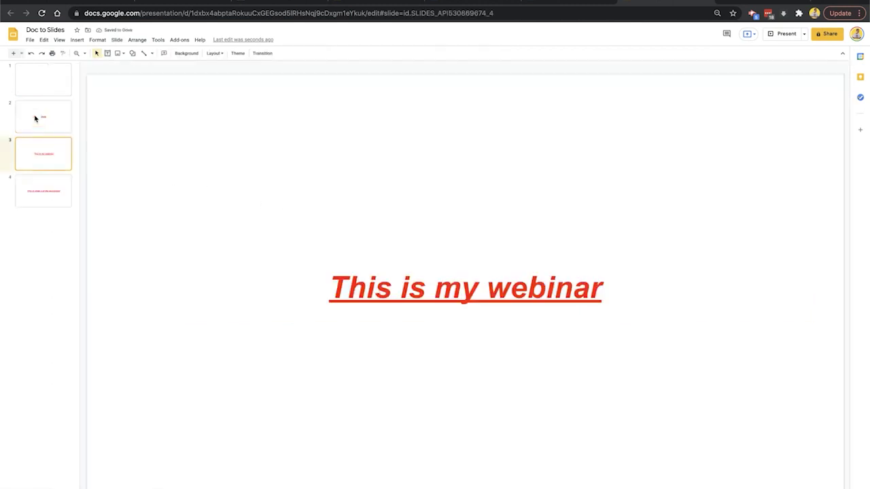
- Select slide 3's 'This is my webinar' title to check its styling, then return to the document
{"action": "left_click", "coordinate": [379, 289]}
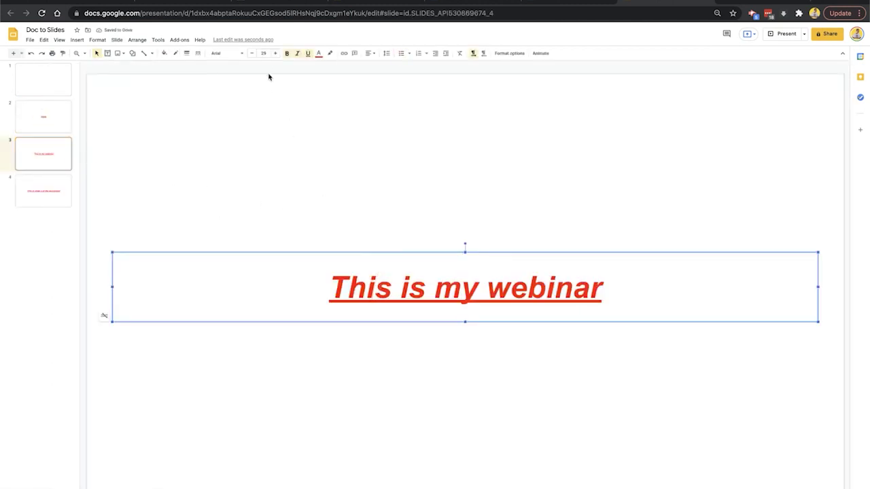
{"action": "left_click", "coordinate": [424, 286]}
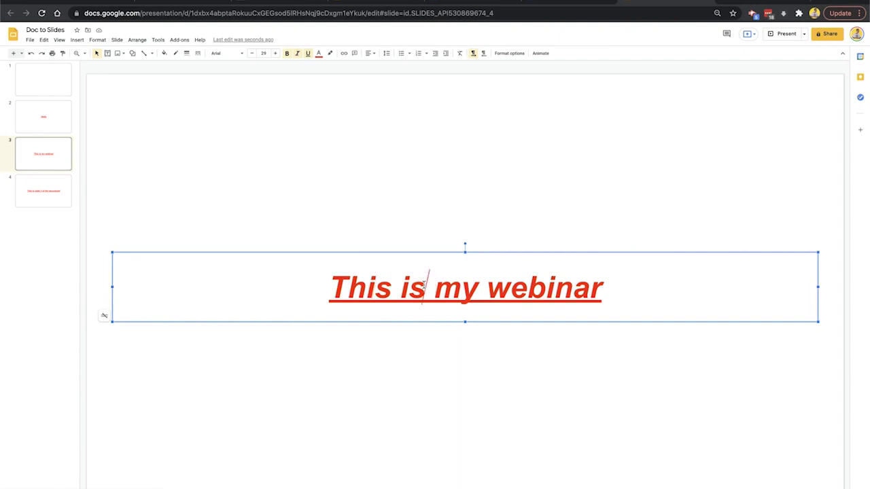
{"action": "left_click_drag", "start_coordinate": [603, 286], "coordinate": [322, 284]}
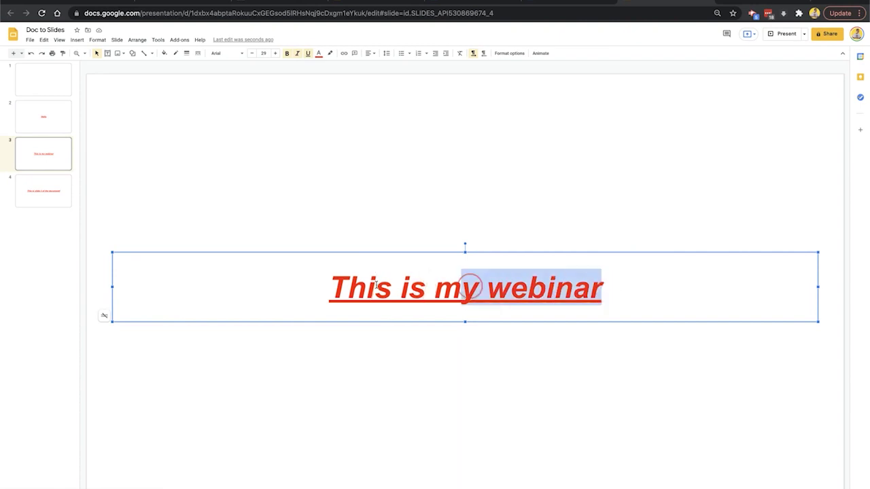
{"action": "left_click", "coordinate": [379, 278]}
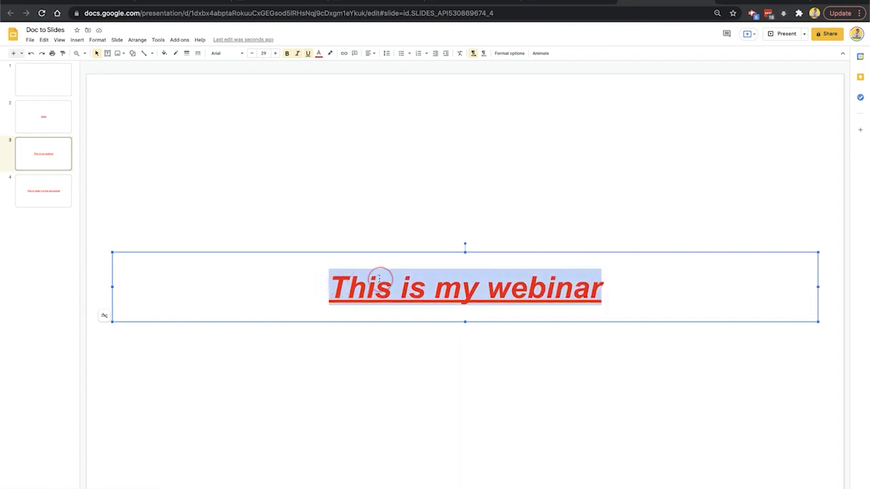
{"action": "left_click_drag", "start_coordinate": [404, 279], "coordinate": [329, 285]}
{"action": "left_click_drag", "start_coordinate": [486, 280], "coordinate": [603, 287]}
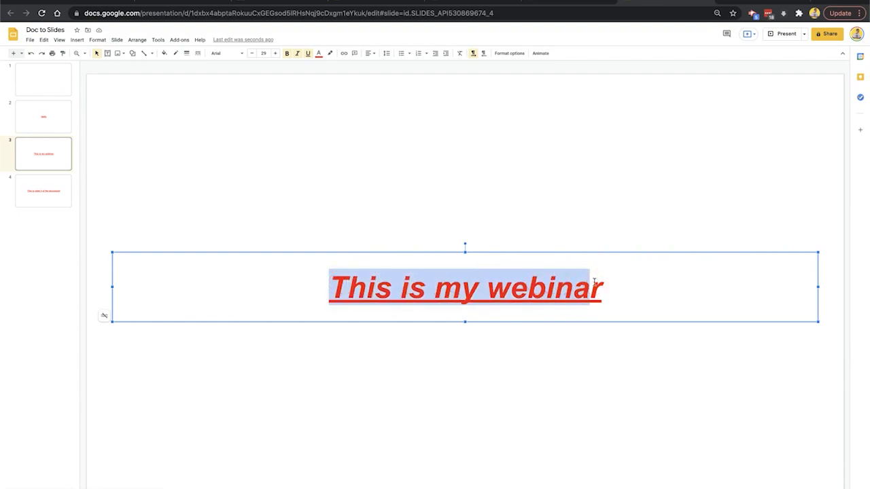
{"action": "left_click", "coordinate": [575, 7]}
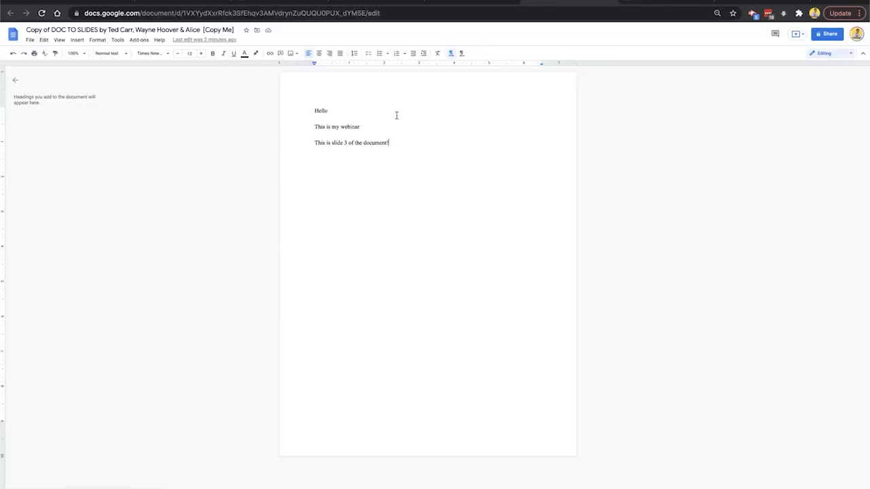
- Select all three document lines and open the Tools menu
{"action": "left_click_drag", "start_coordinate": [394, 143], "coordinate": [312, 104]}
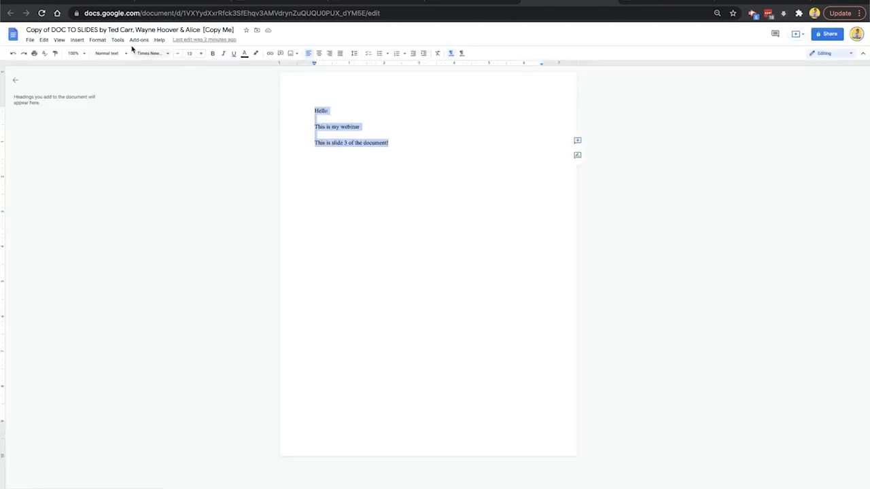
{"action": "left_click", "coordinate": [118, 41]}
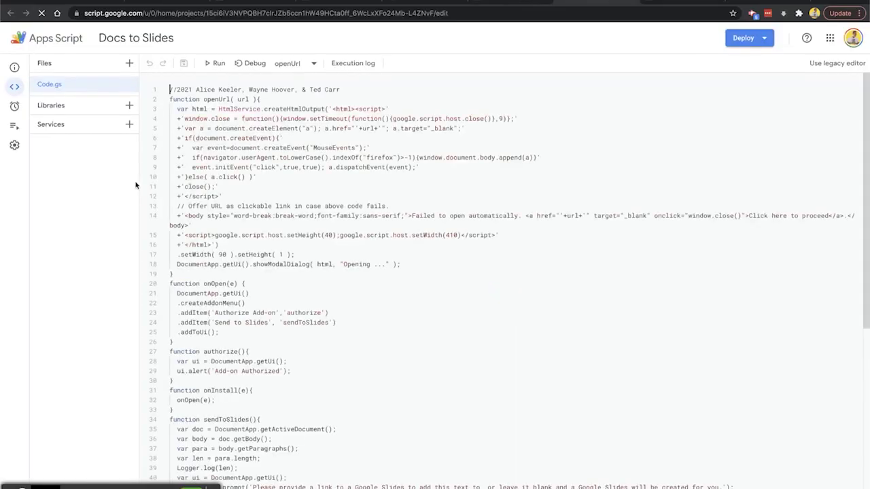
- Search the script for 29 and edit the setFontSize value on line 49
{"action": "left_click", "coordinate": [367, 277]}
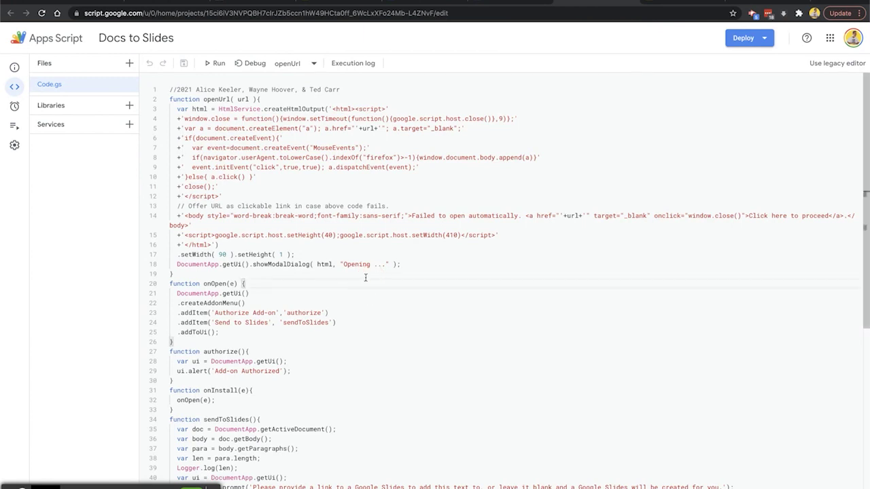
{"action": "key", "text": "ctrl+f"}
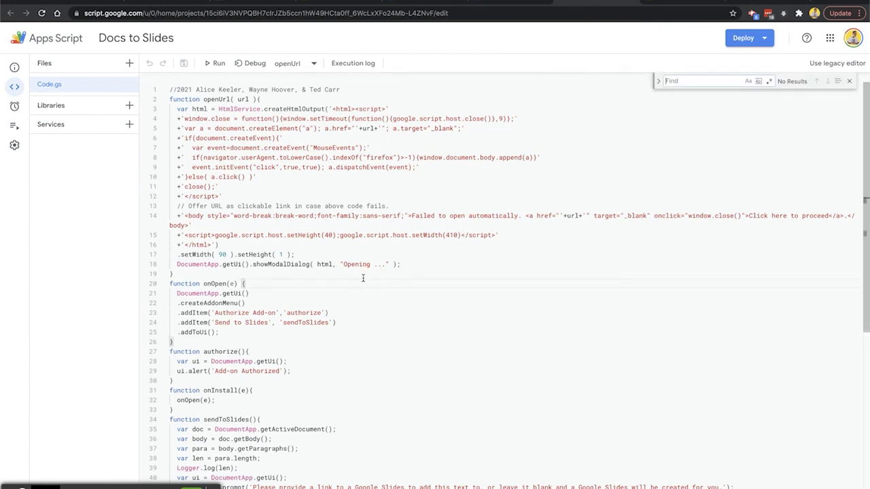
{"action": "type", "text": "29"}
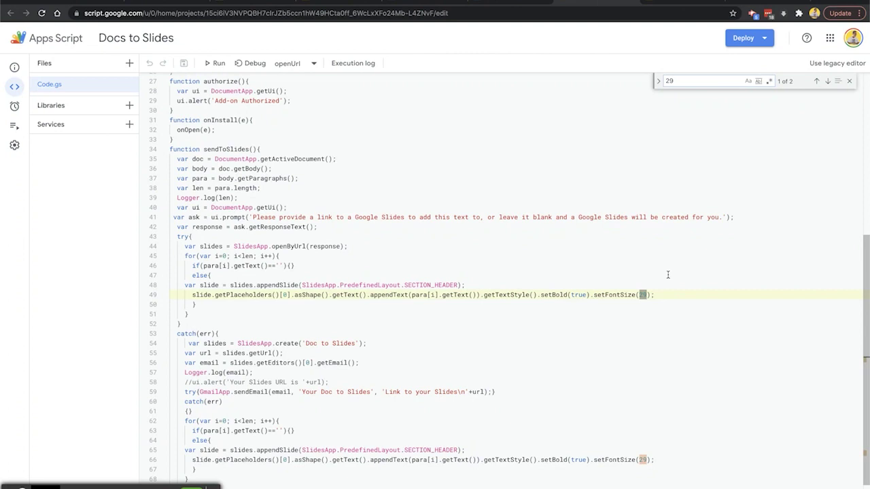
{"action": "double_click", "coordinate": [645, 295]}
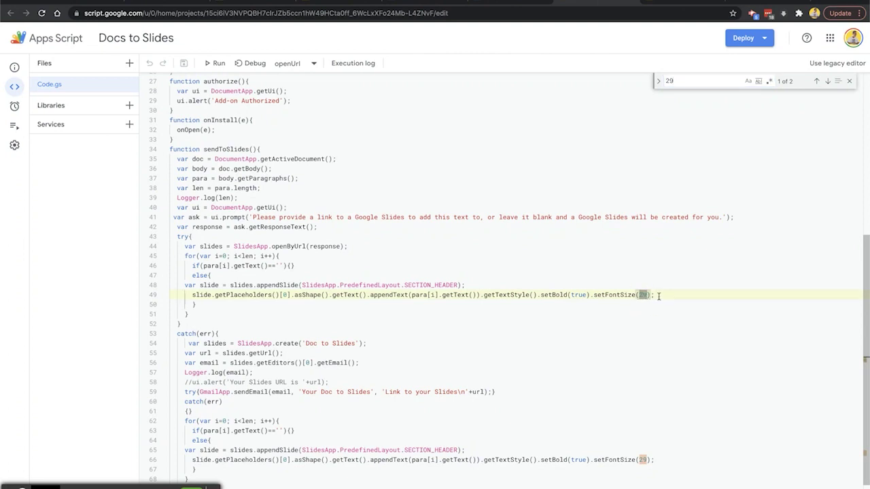
{"action": "key", "text": "Right"}
{"action": "key", "text": "BackSpace"}
{"action": "key", "text": "BackSpace"}
{"action": "type", "text": "0"}
- Change line 66's setFontSize(29) to 50, save the project and return to Docs
{"action": "left_click", "coordinate": [645, 460]}
{"action": "key", "text": "BackSpace"}
{"action": "key", "text": "BackSpace"}
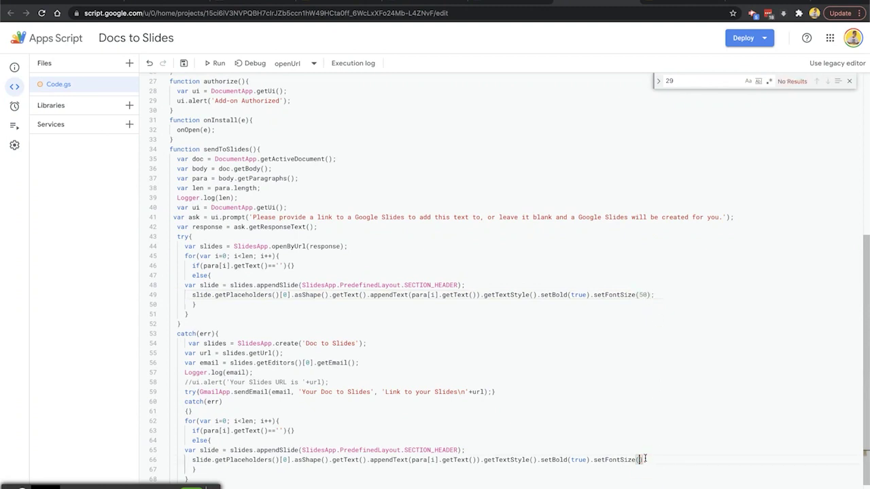
{"action": "type", "text": "50"}
{"action": "left_click", "coordinate": [183, 63]}
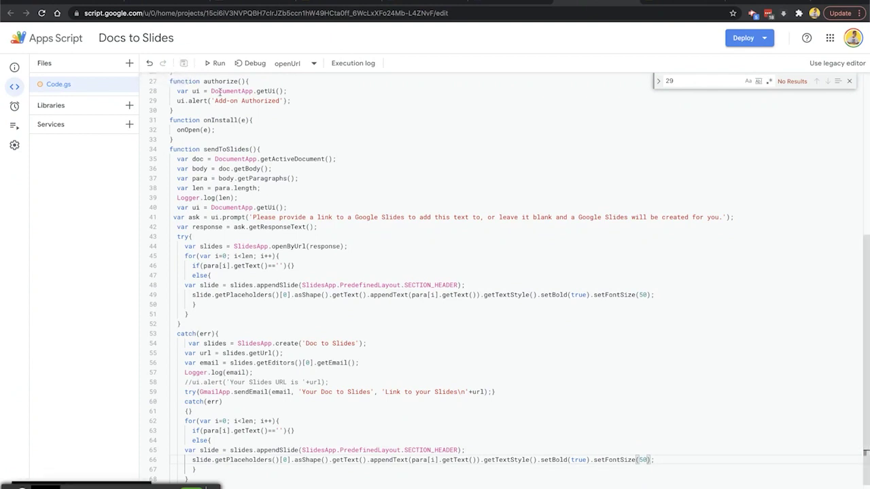
{"action": "left_click", "coordinate": [520, 1]}
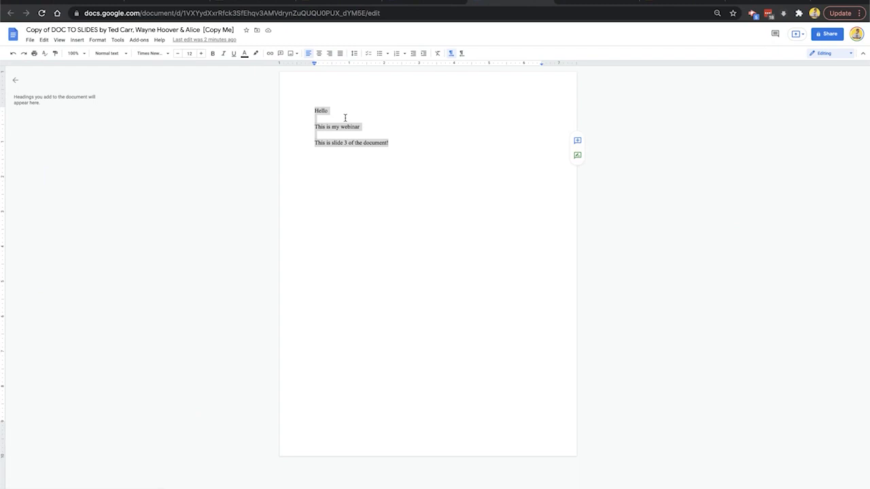
- Reload the document and run Add-ons > Docs to Slides > Send to Slides, confirming the prompt
{"action": "left_click", "coordinate": [41, 13]}
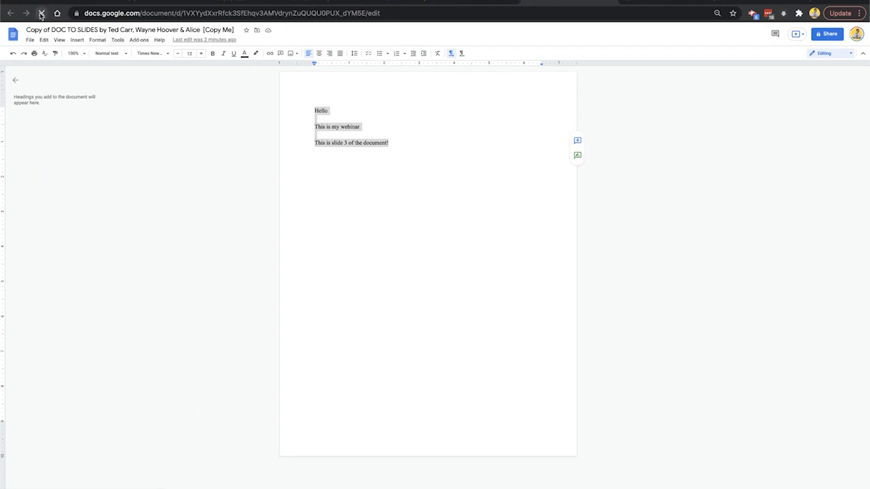
{"action": "left_click", "coordinate": [139, 40]}
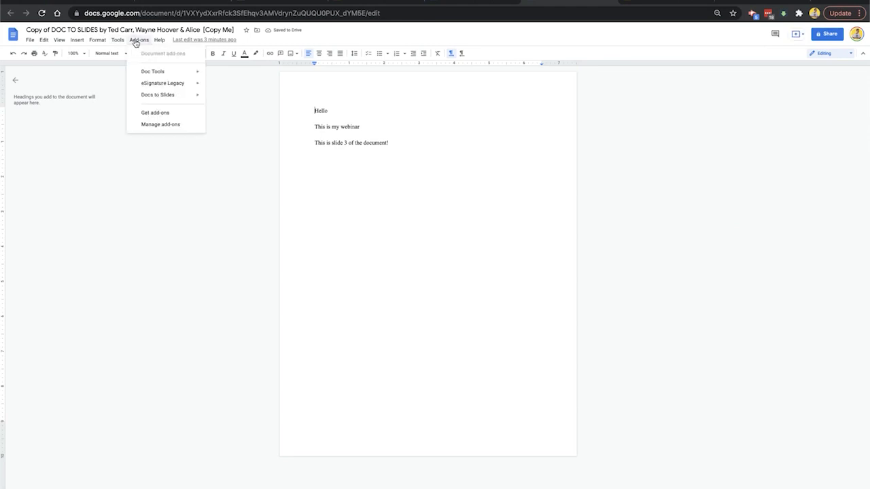
{"action": "left_click", "coordinate": [220, 110]}
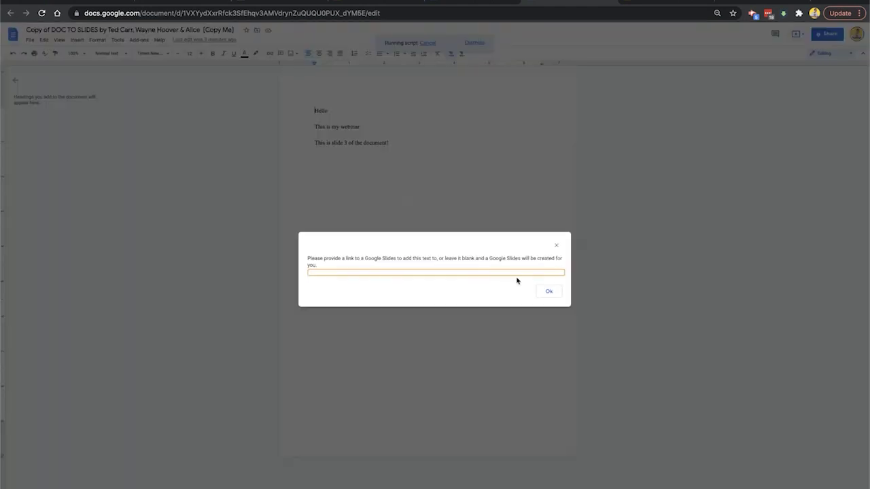
{"action": "left_click", "coordinate": [548, 290]}
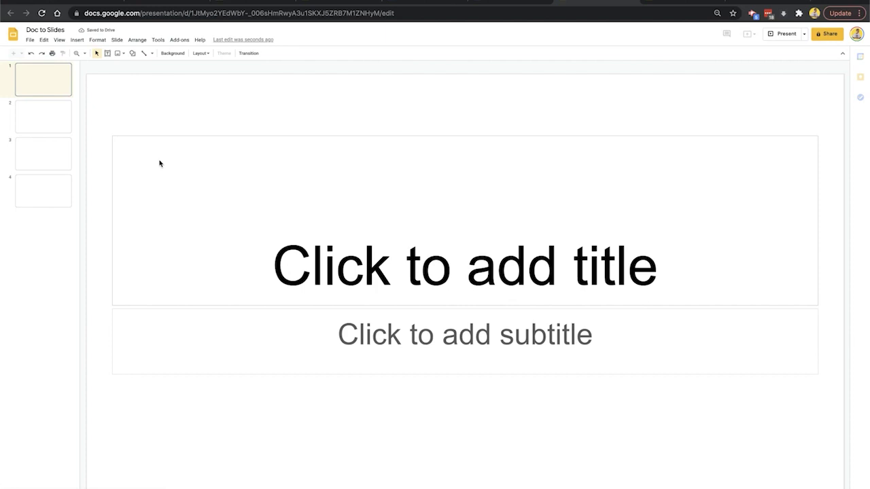
- Check the Hello title's font and size on slide 2, then view slide 4
{"action": "left_click", "coordinate": [47, 121]}
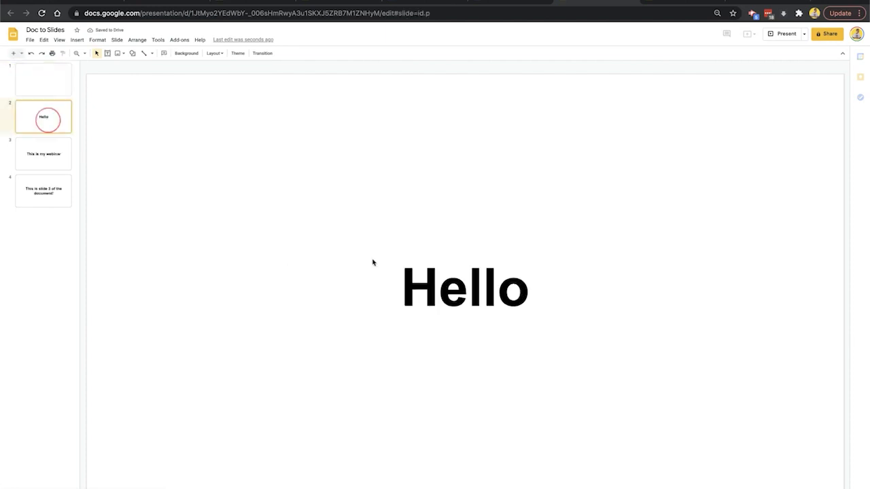
{"action": "left_click", "coordinate": [443, 279]}
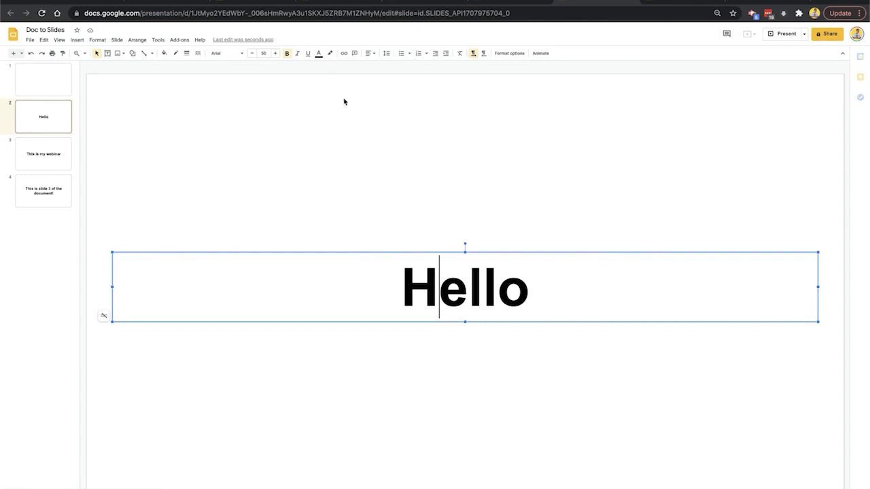
{"action": "left_click", "coordinate": [536, 287]}
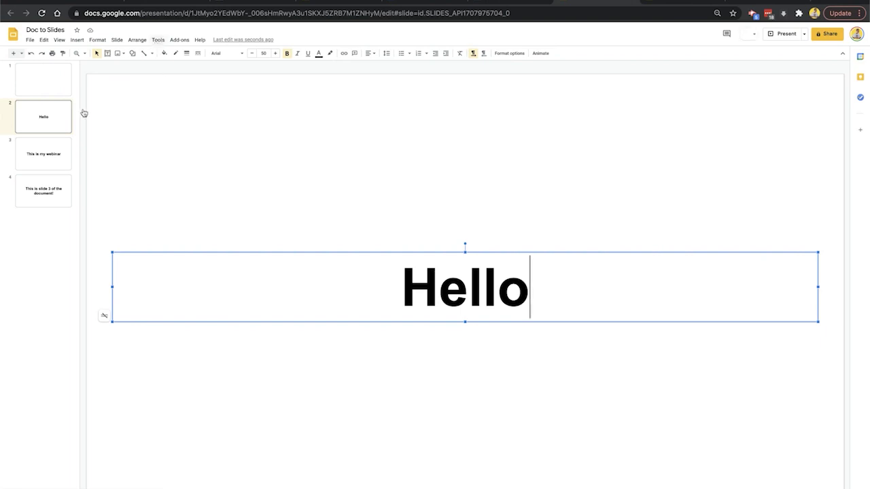
{"action": "left_click", "coordinate": [42, 195]}
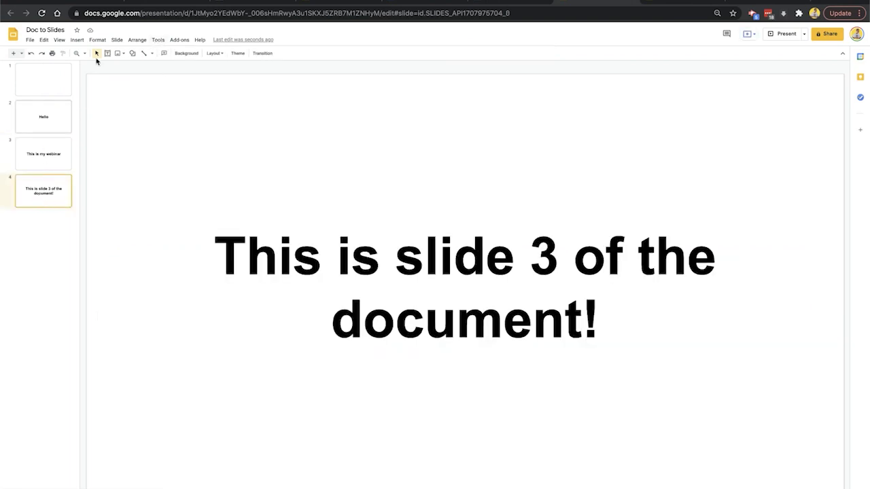
- In the theme editor, make the section header title style bold Calibri
{"action": "left_click", "coordinate": [118, 40]}
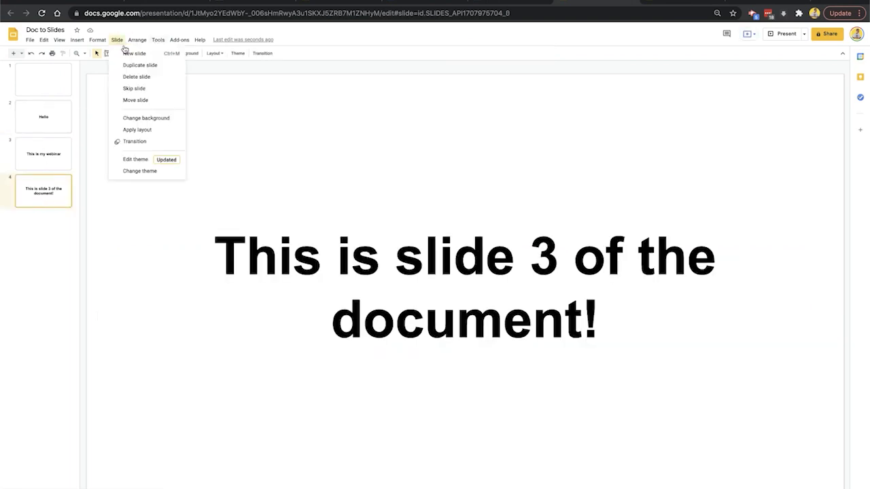
{"action": "left_click", "coordinate": [134, 160]}
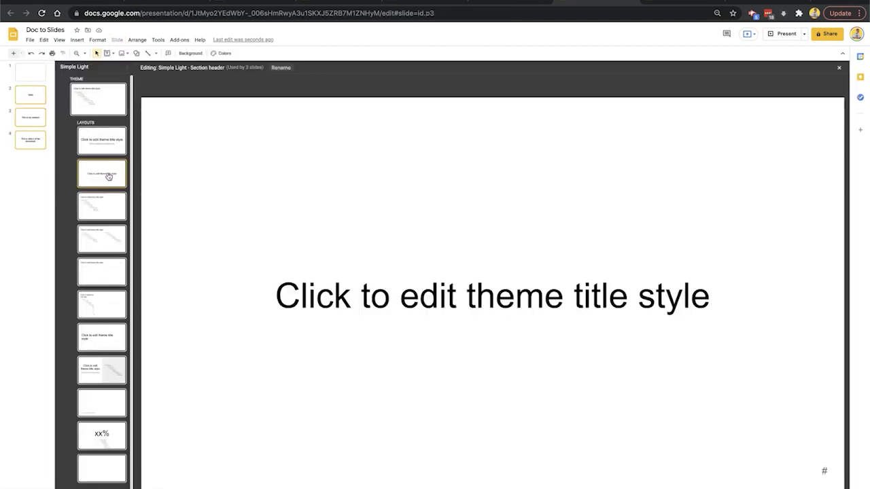
{"action": "scroll", "coordinate": [109, 175], "scroll_direction": "up", "scroll_amount": 5, "text": "ctrl"}
{"action": "scroll", "coordinate": [108, 175], "scroll_direction": "down", "scroll_amount": 5, "text": "ctrl"}
{"action": "triple_click", "coordinate": [306, 295]}
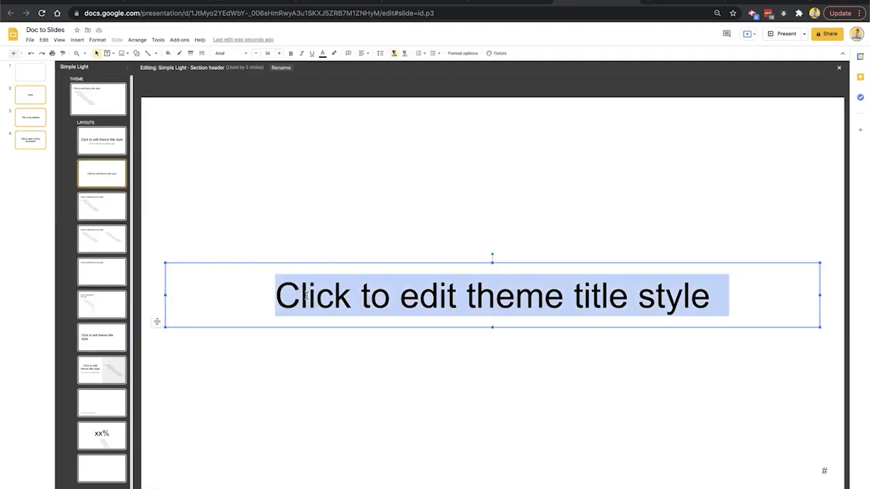
{"action": "left_click", "coordinate": [291, 53]}
{"action": "left_click", "coordinate": [231, 53]}
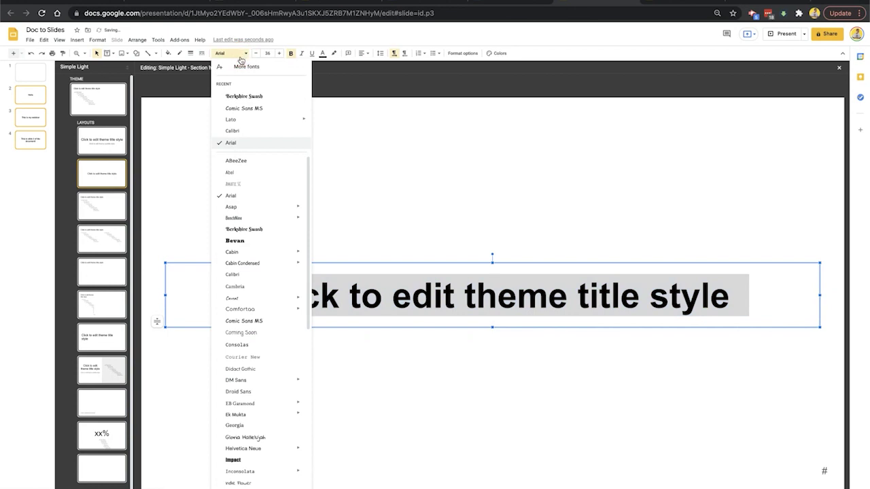
{"action": "left_click", "coordinate": [232, 131]}
{"action": "left_click", "coordinate": [249, 210]}
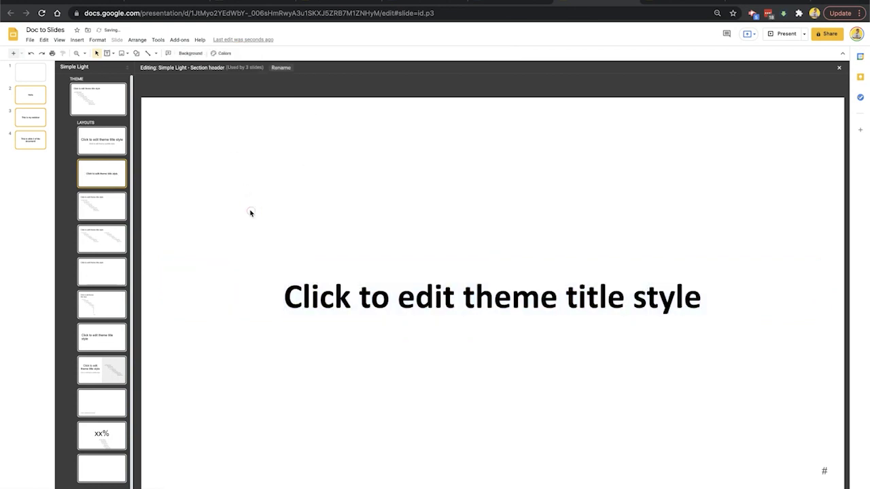
- Close the theme editor and check 'This is my webinar' on slide 3
{"action": "left_click", "coordinate": [34, 120]}
{"action": "left_click", "coordinate": [318, 288]}
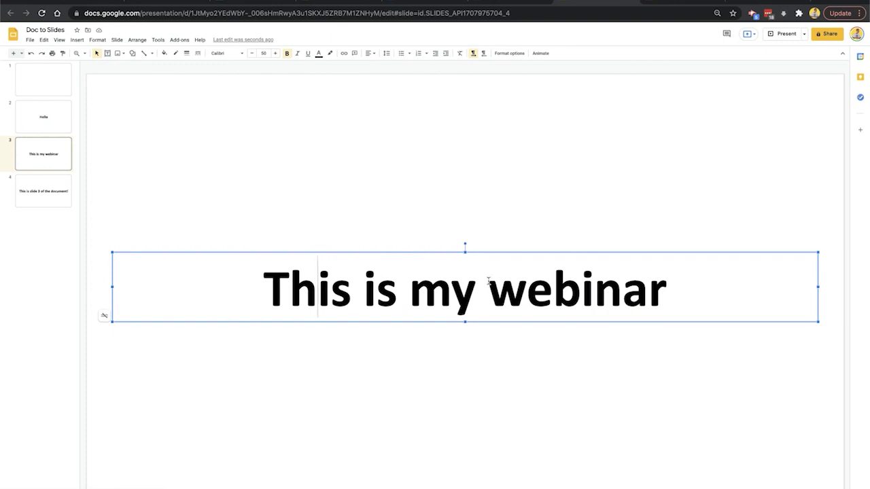
{"action": "left_click", "coordinate": [676, 290]}
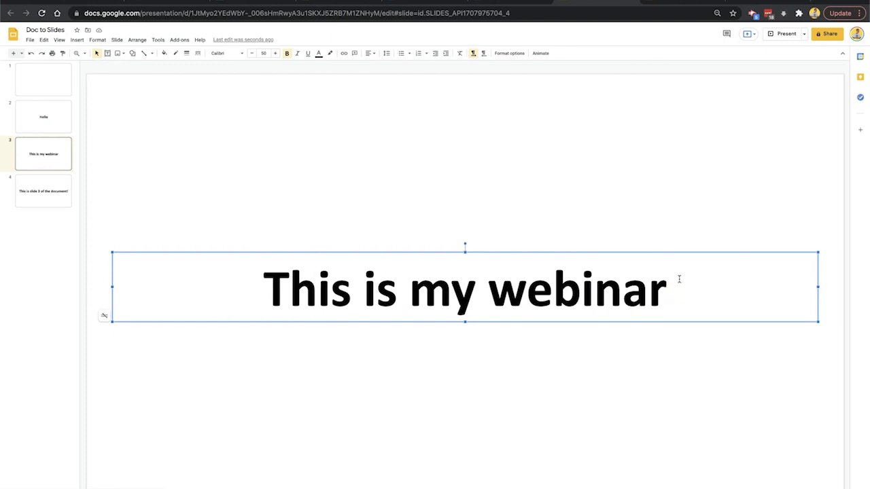